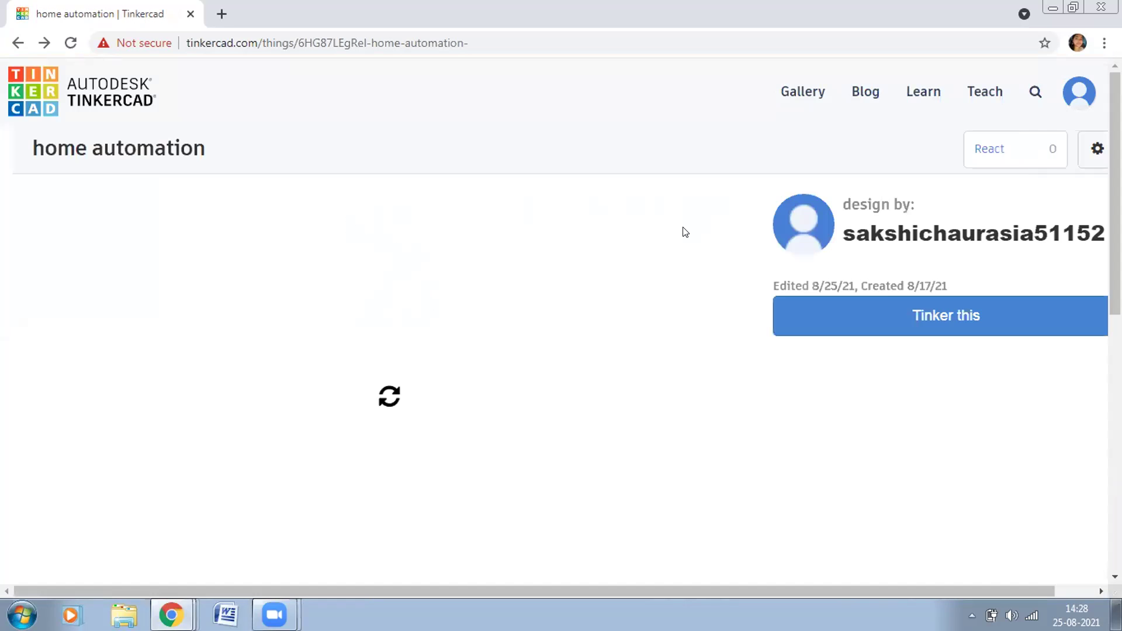
Go to the dashboard's Circuits list and open the home automation circuit for editing
left_click(19, 42)
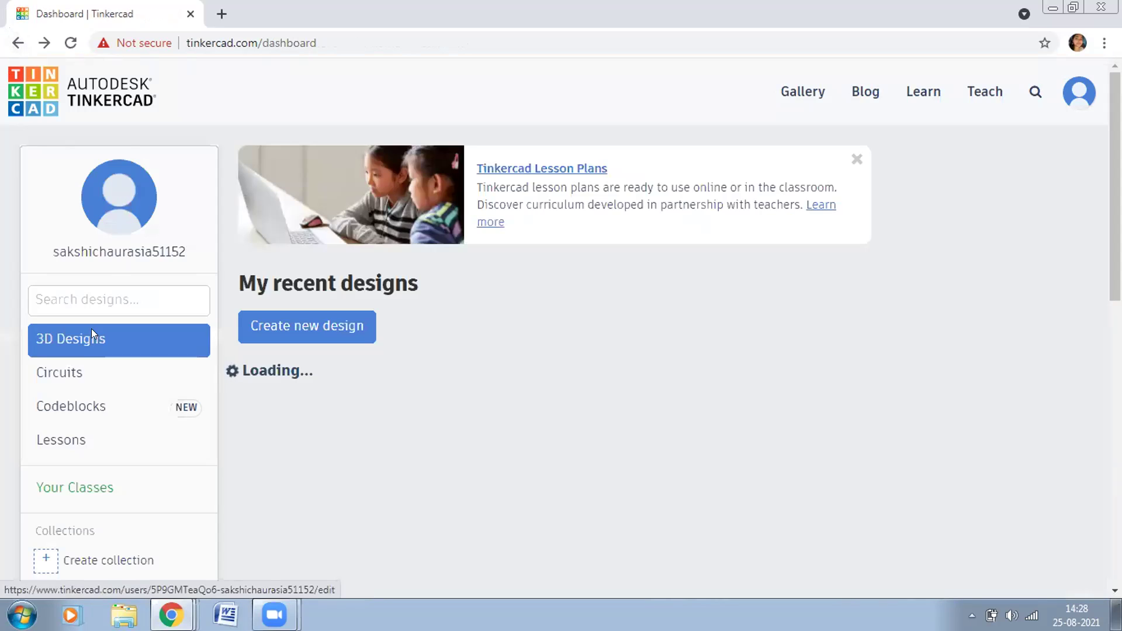
left_click(77, 368)
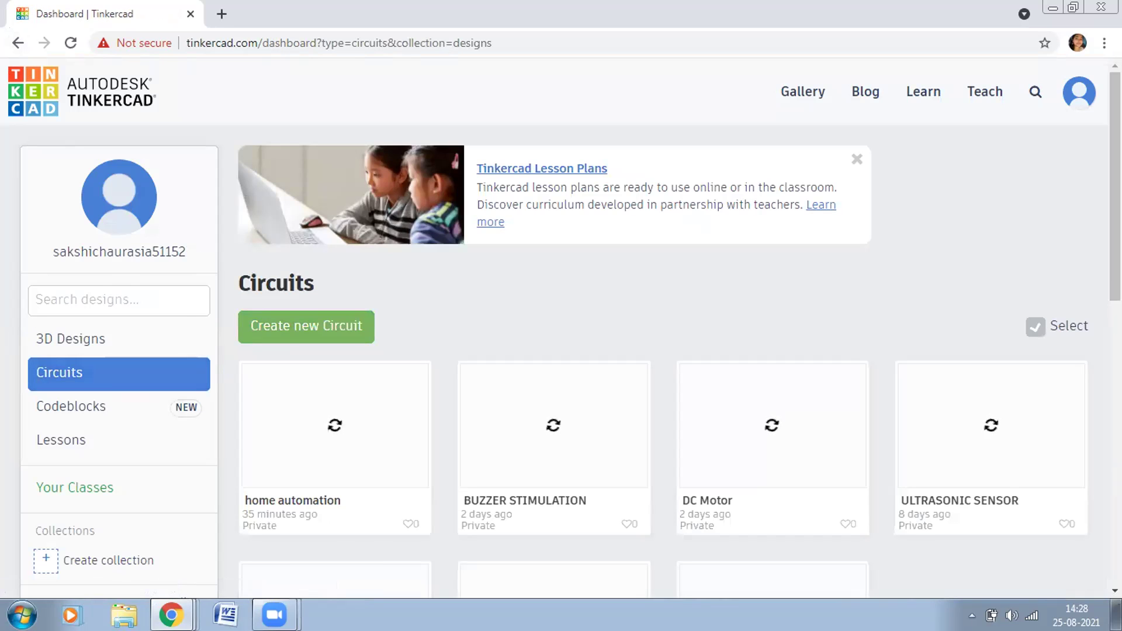
double_click(119, 252)
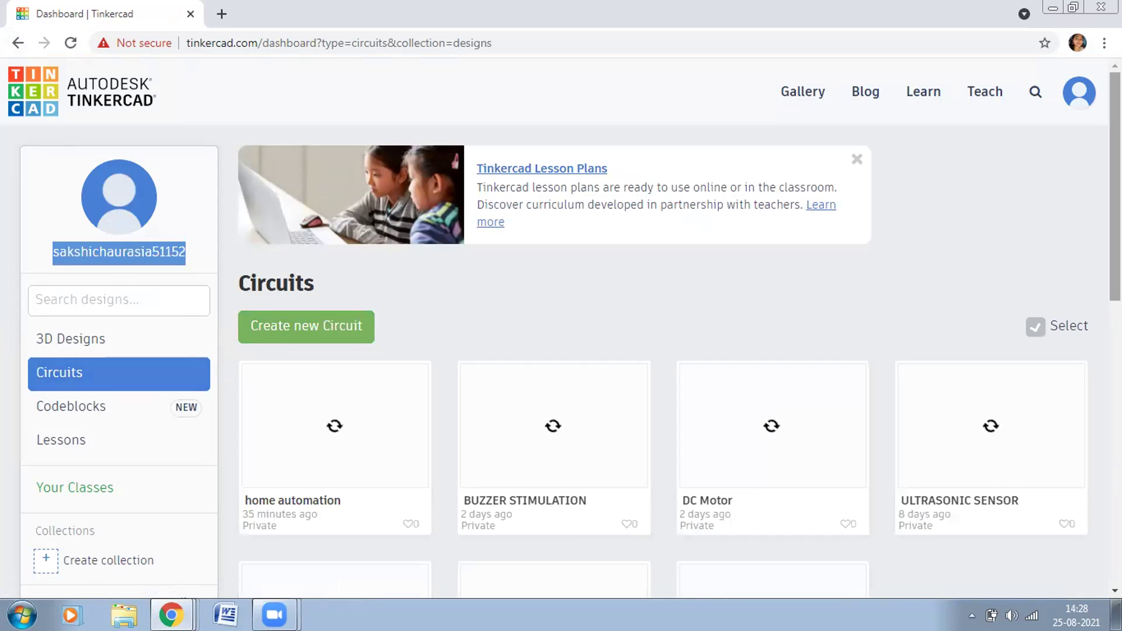
scroll(868, 344, "down", 4)
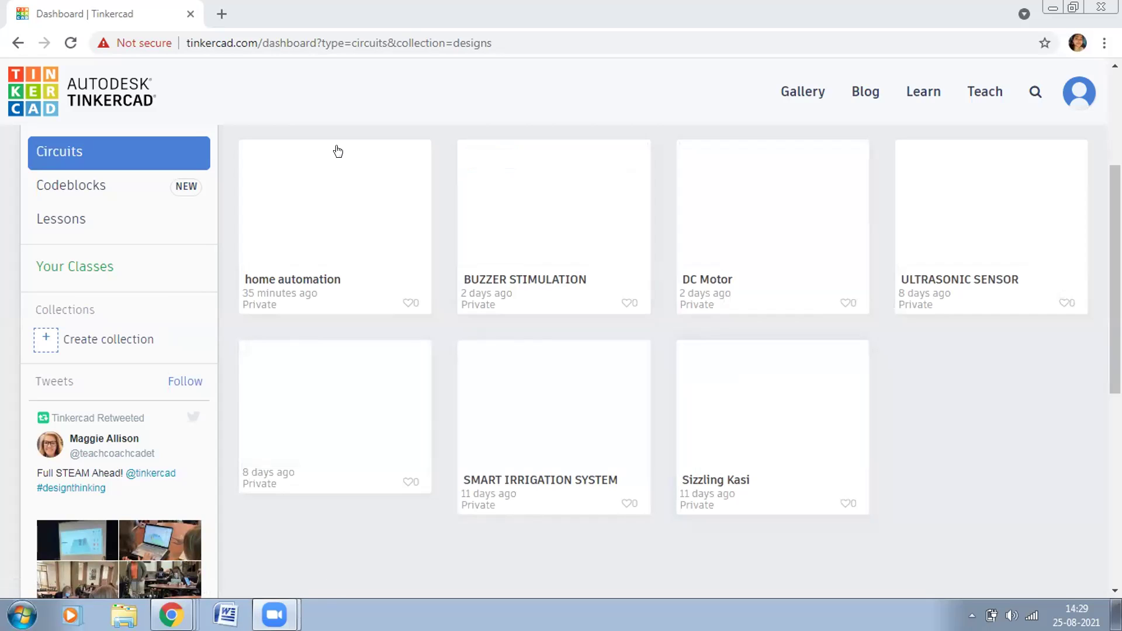
mouse_move(334, 224)
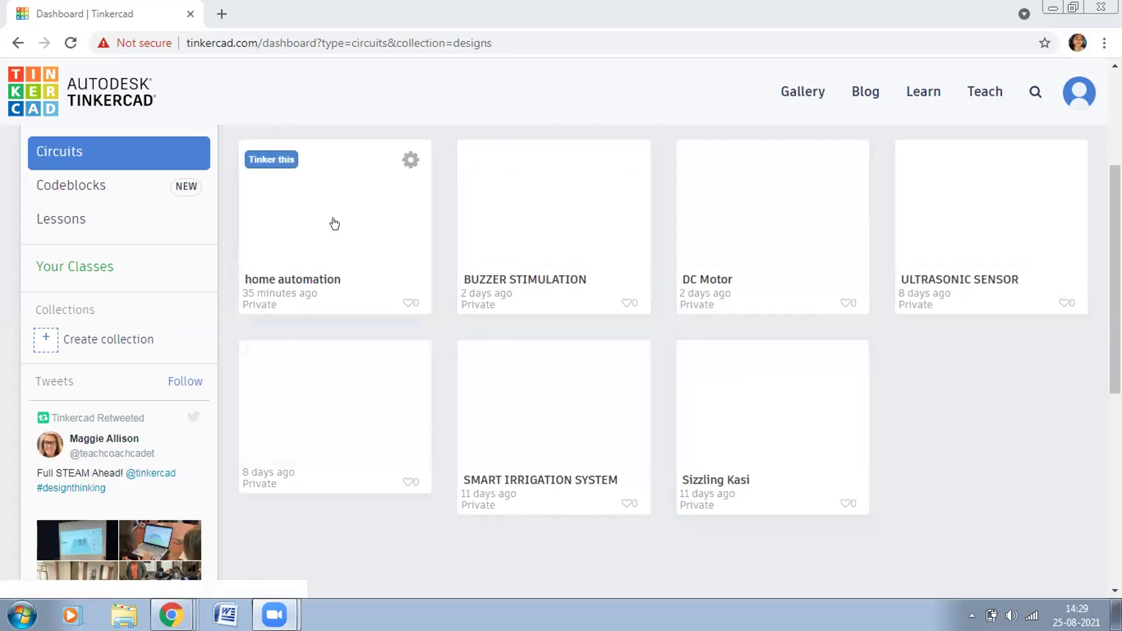
left_click(335, 223)
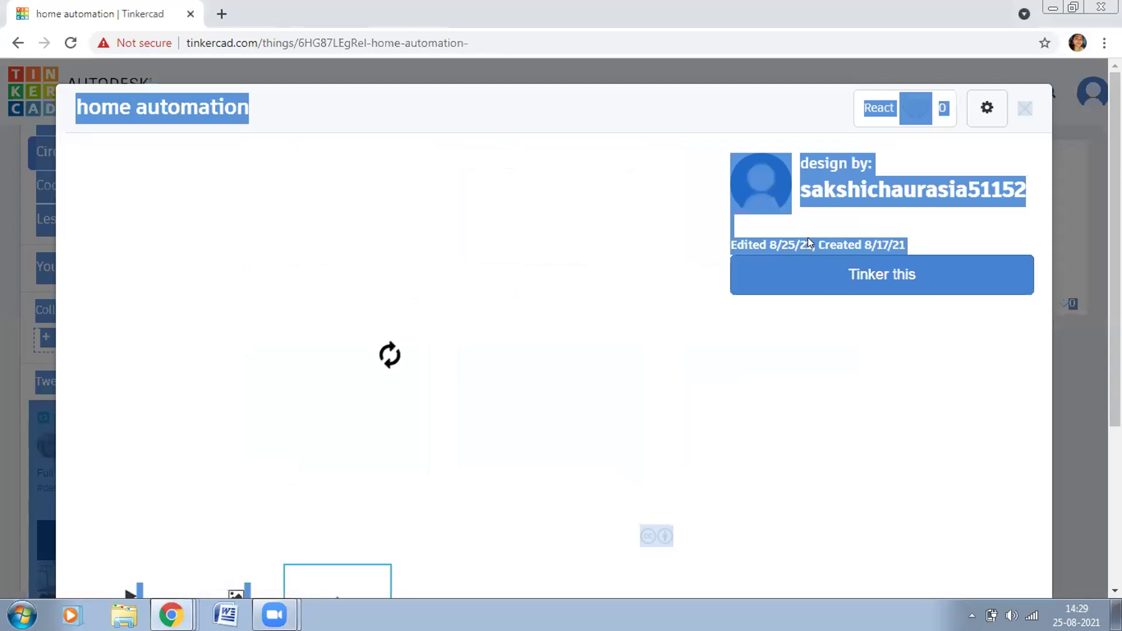
left_click(812, 284)
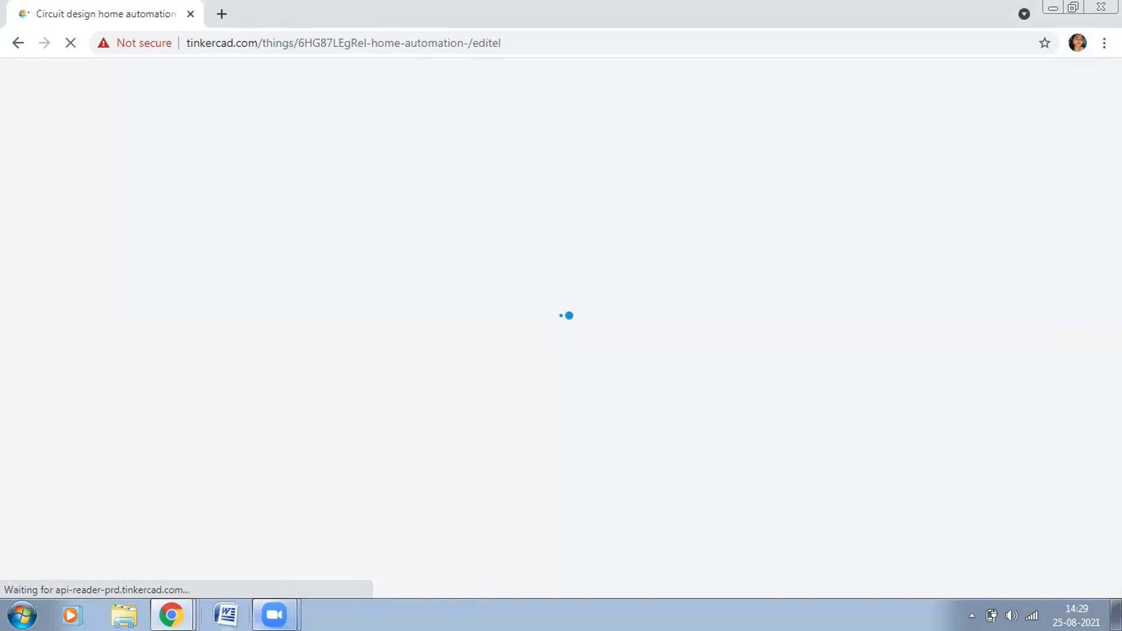
mouse_move(172, 615)
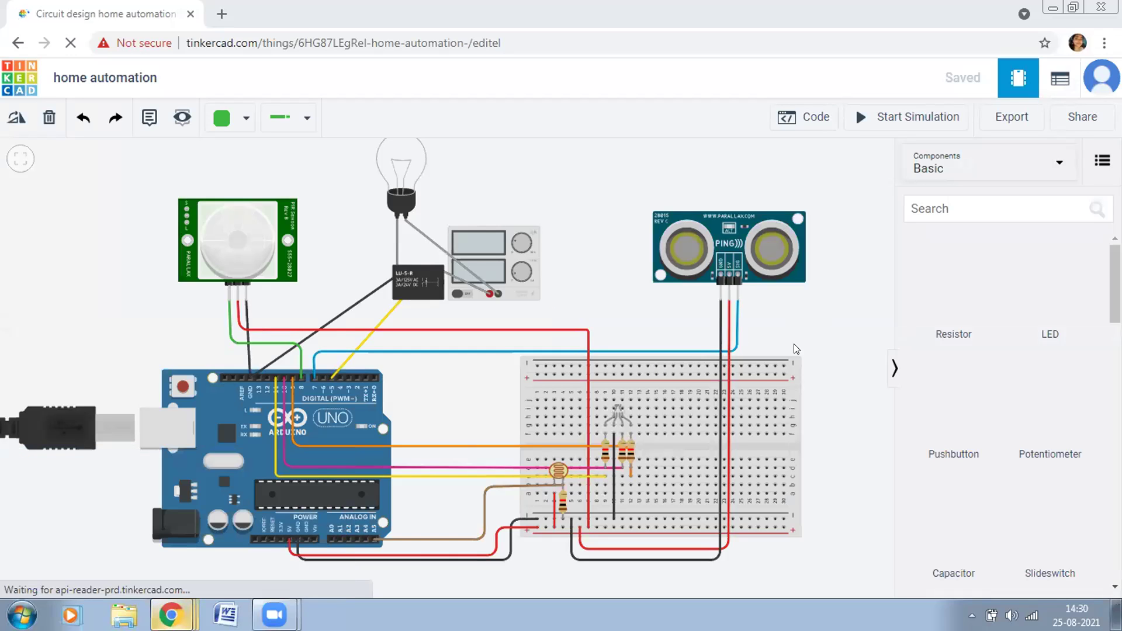
Hide the components library and review the Arduino code of the home automation circuit, closing the code afterward
left_click(894, 368)
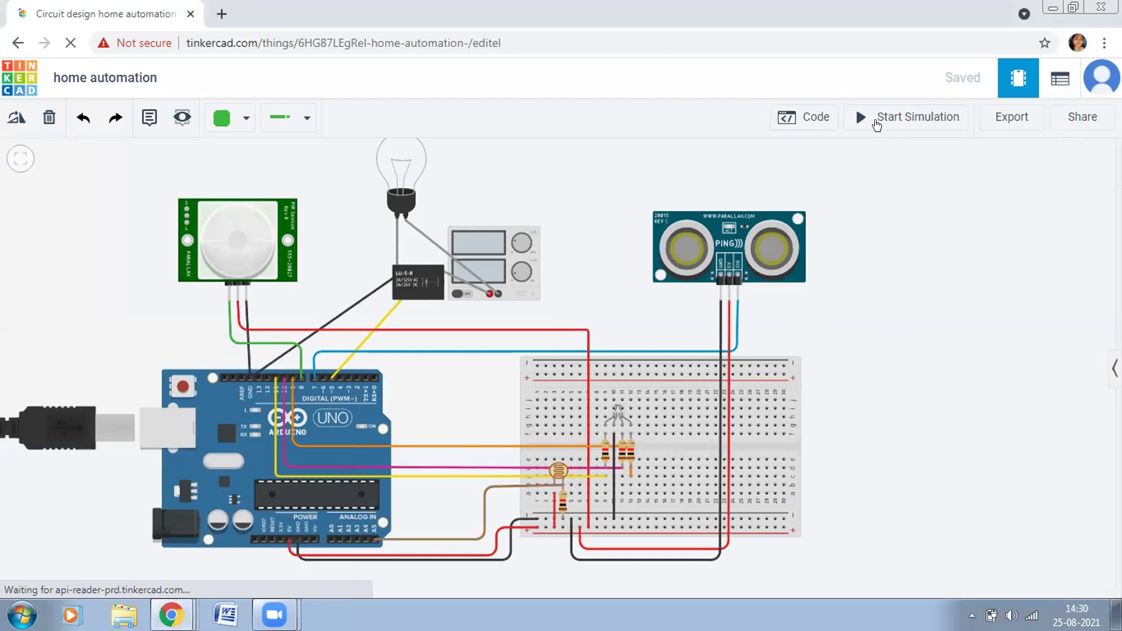
left_click_drag(583, 184, 583, 227)
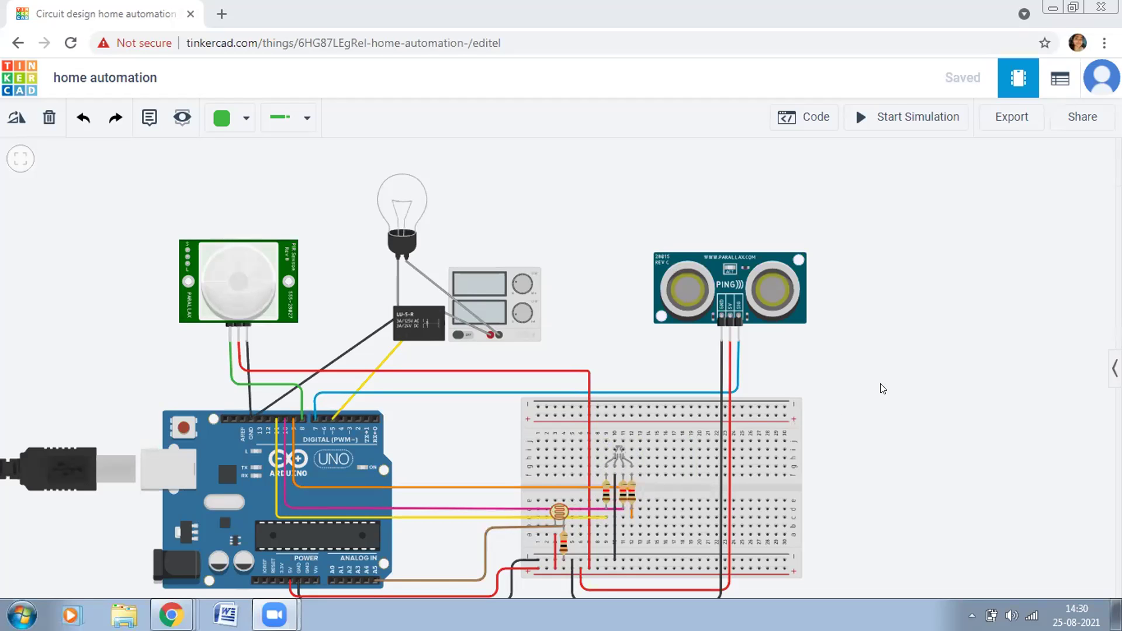
left_click(788, 115)
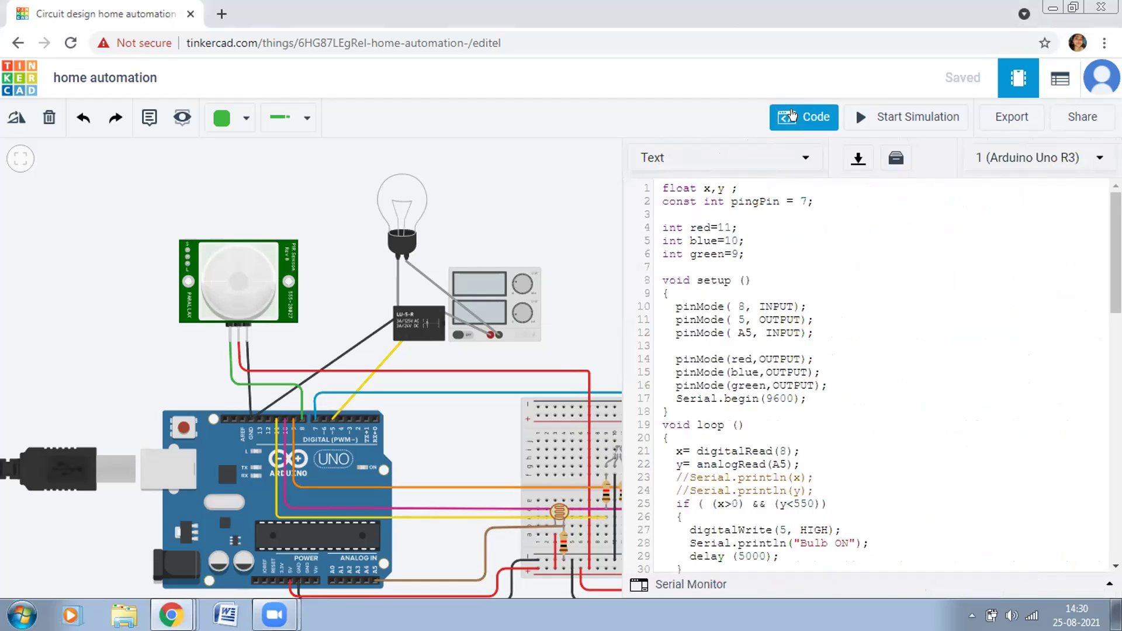
left_click(792, 114)
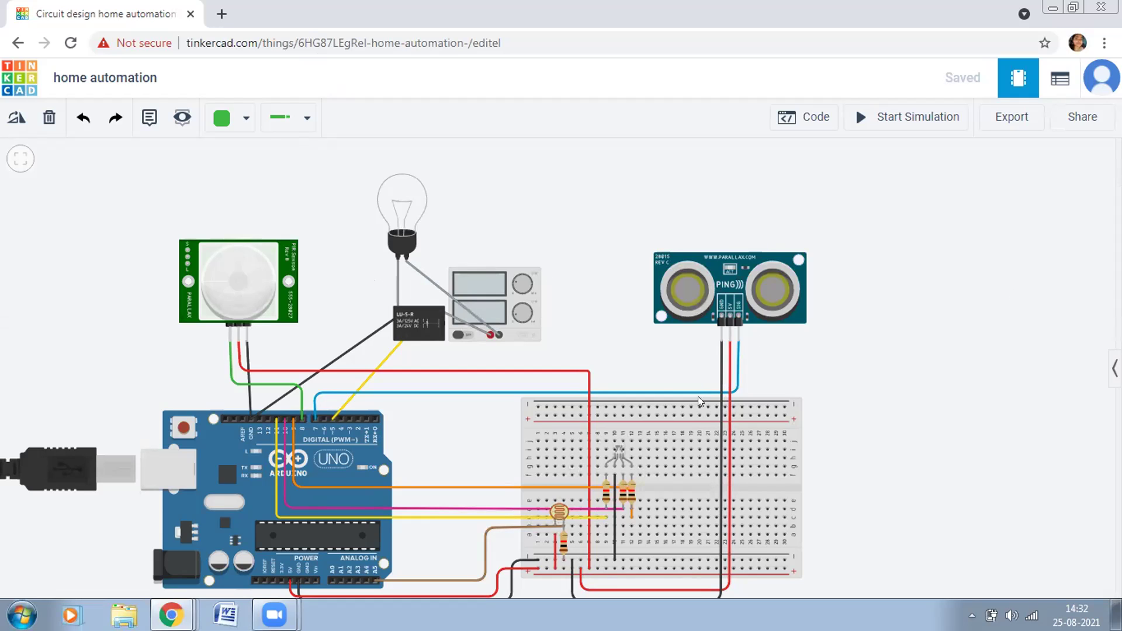
Examine the relay, power supply, RGB LED and photoresistor in the home automation circuit, selecting each one
left_click_drag(625, 352, 611, 297)
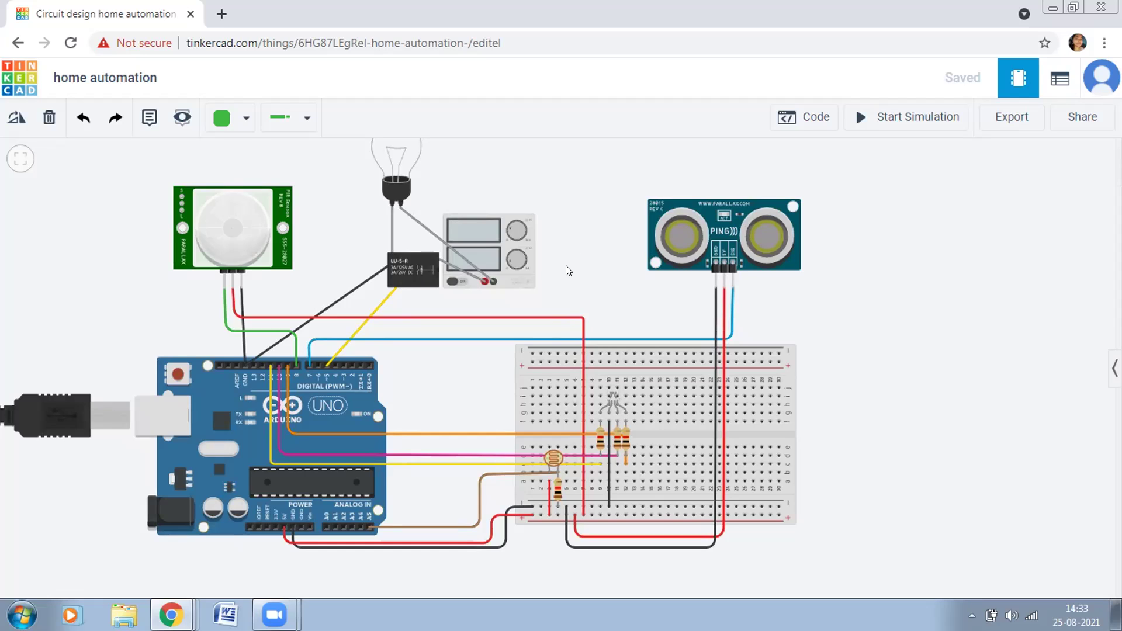
left_click(410, 269)
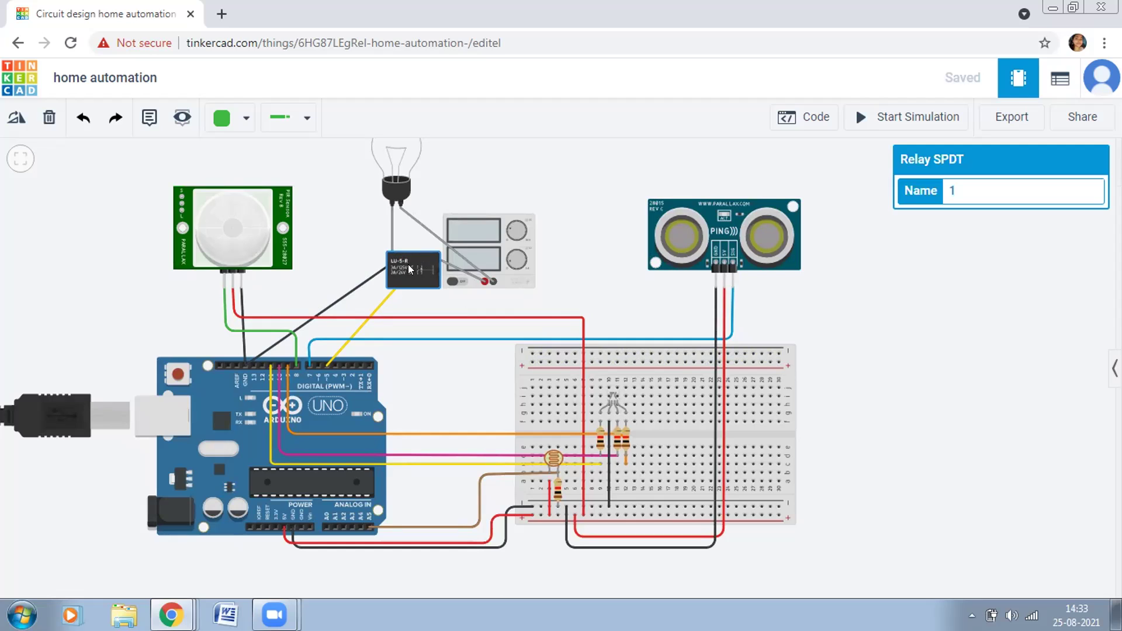
left_click(455, 203)
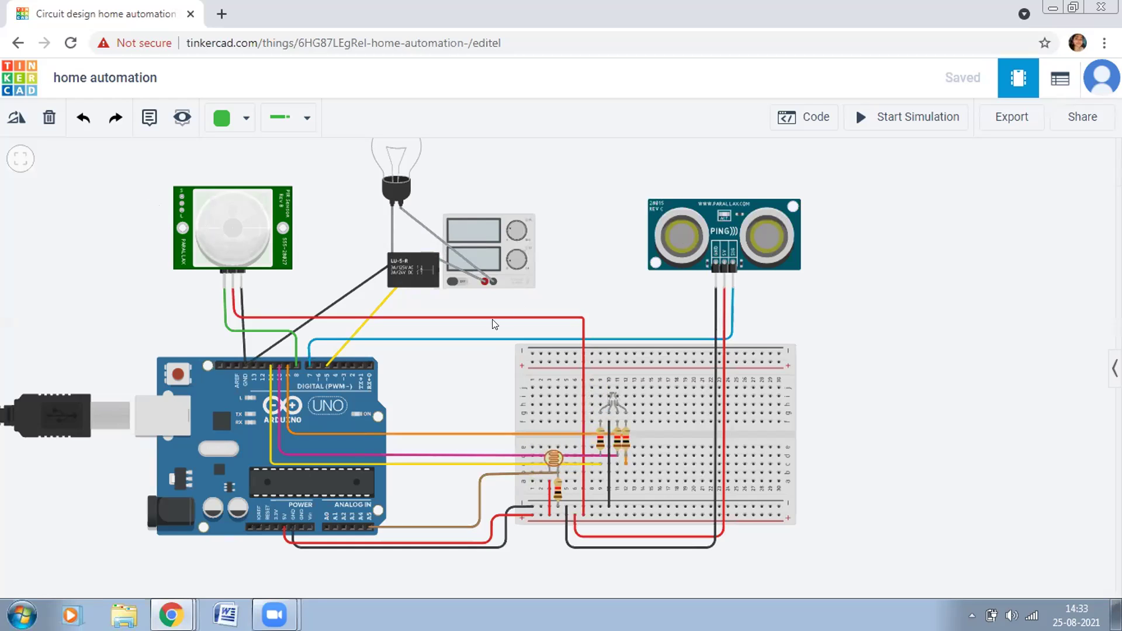
left_click(477, 231)
left_click_drag(477, 231, 477, 232)
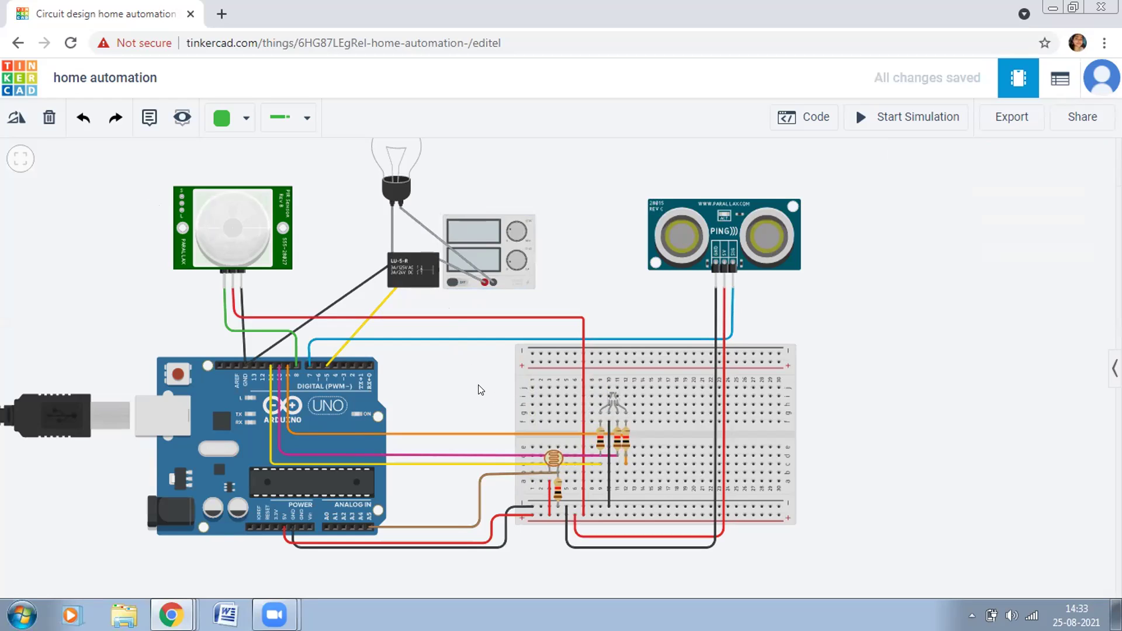
left_click(612, 401)
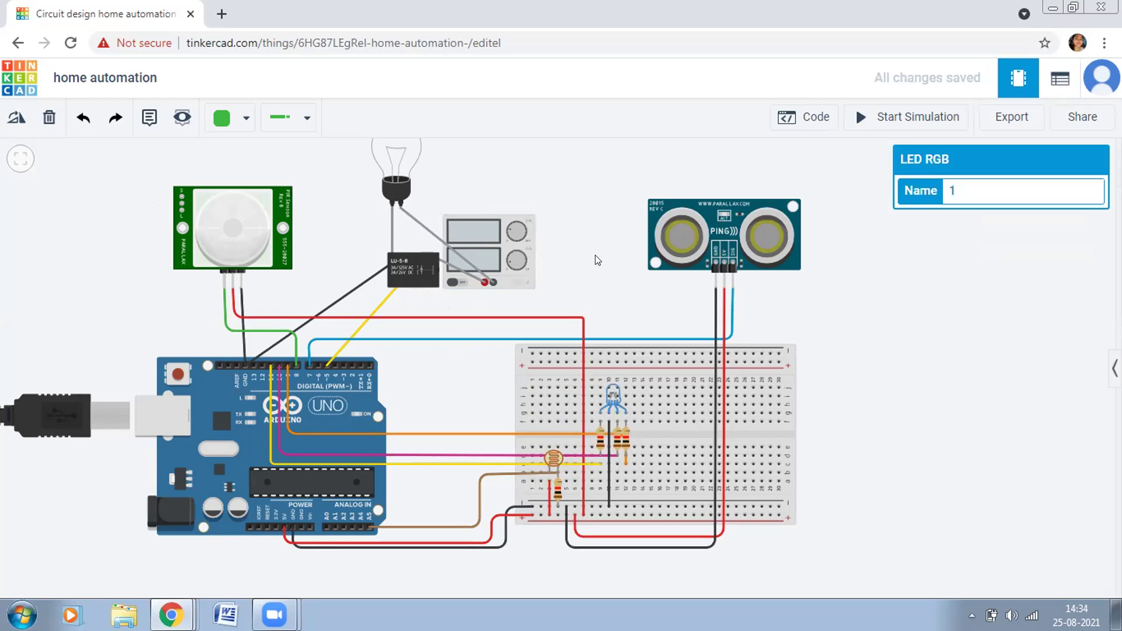
left_click(588, 284)
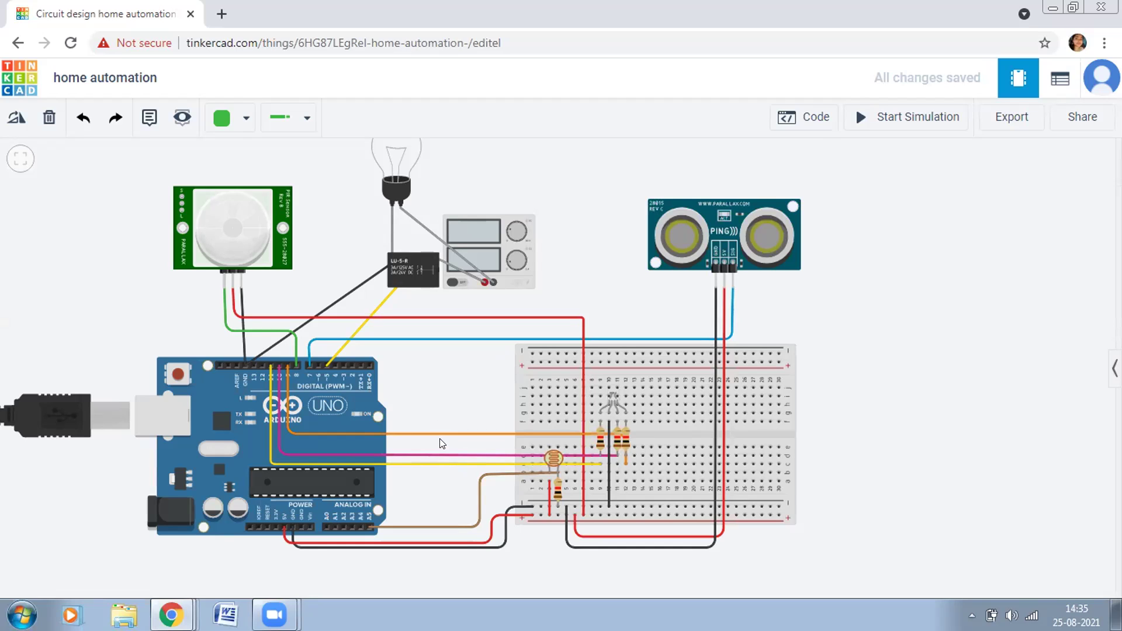
left_click(545, 458)
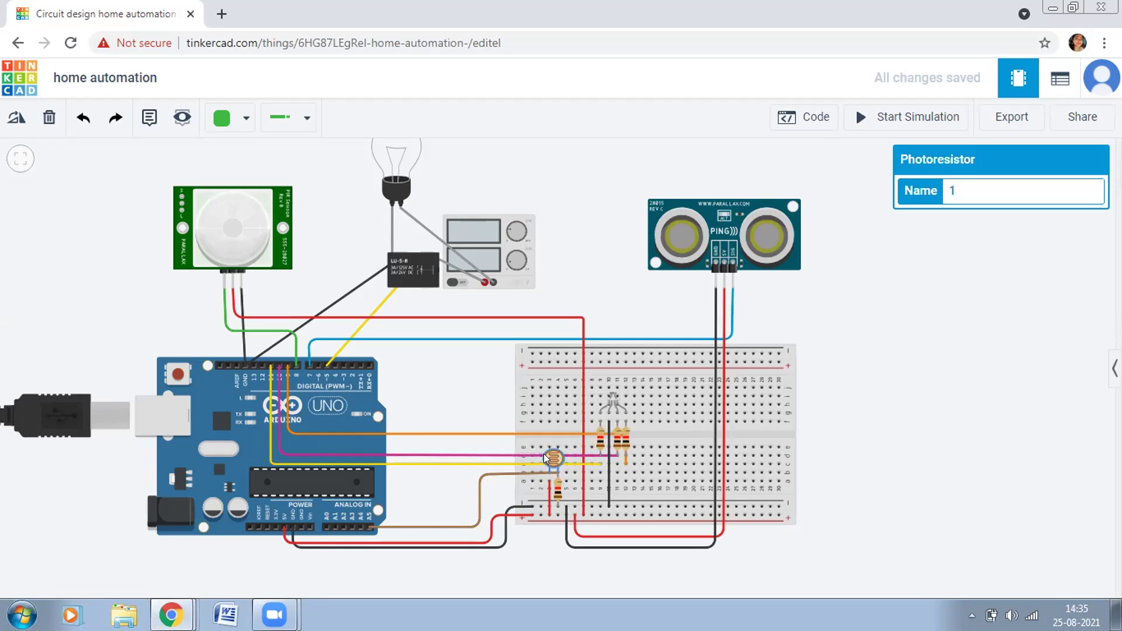
left_click(457, 386)
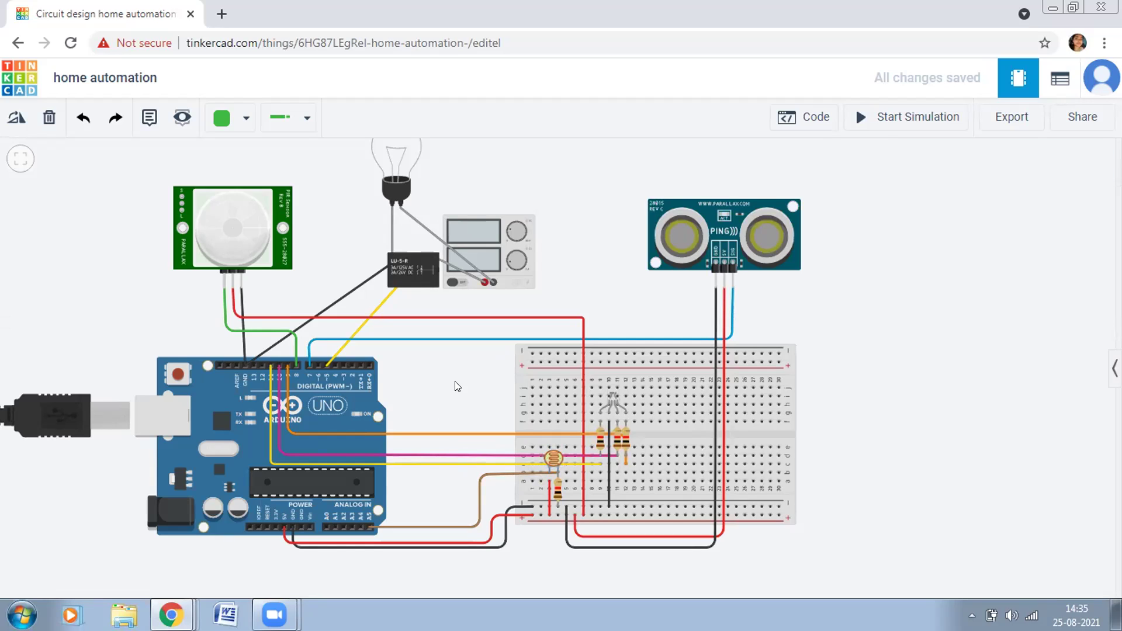
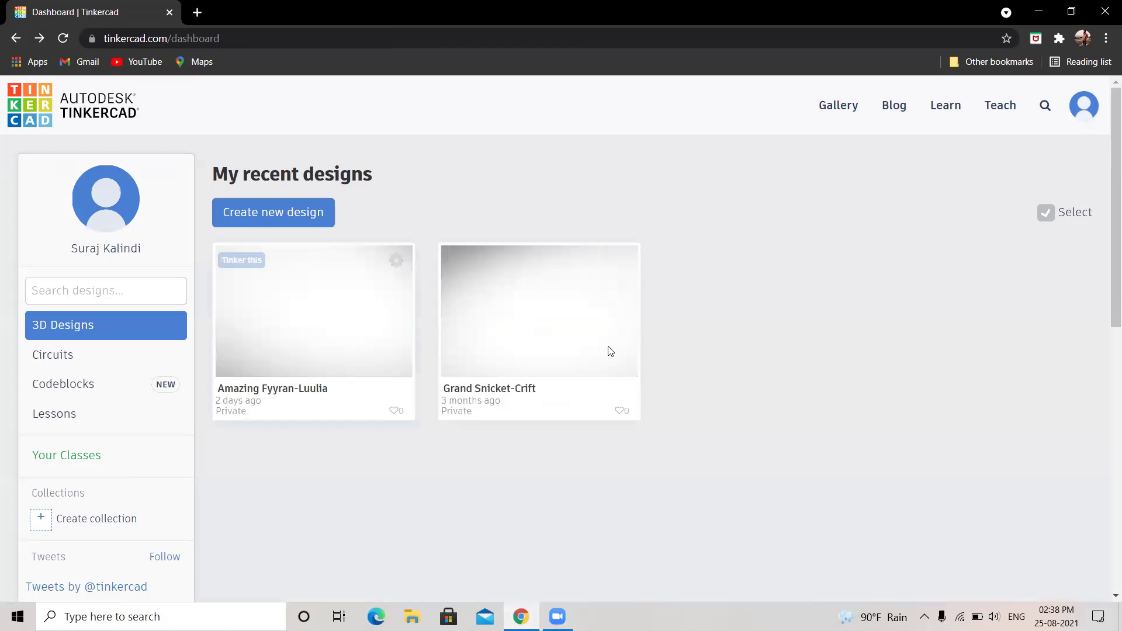
List the saved circuits on the dashboard and browse through them
left_click(139, 365)
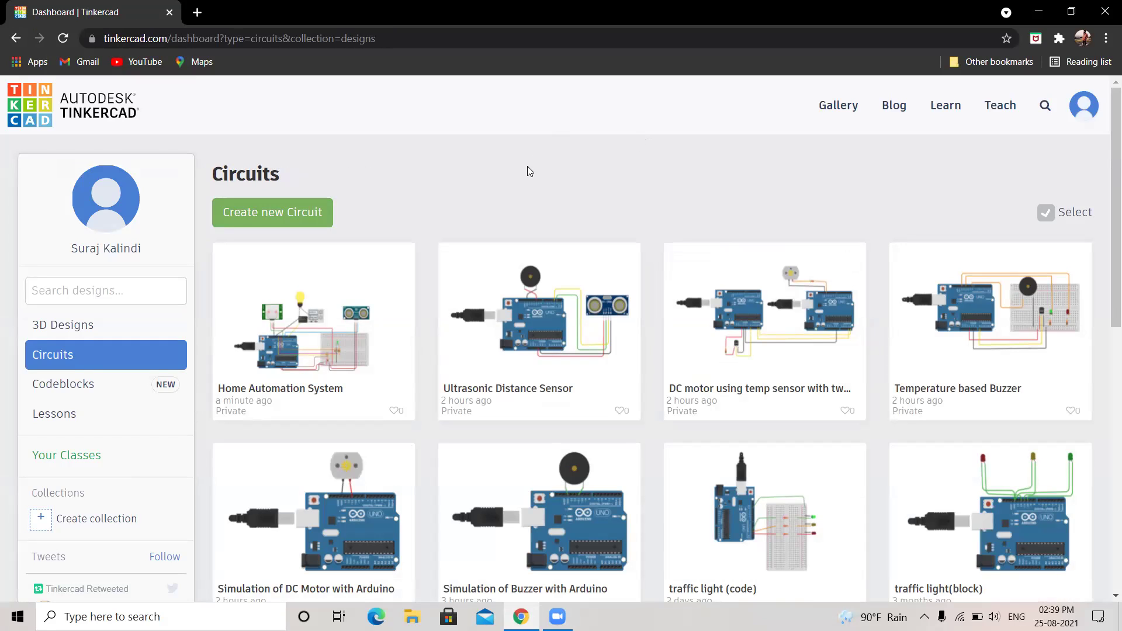
scroll(613, 212, "down", 1)
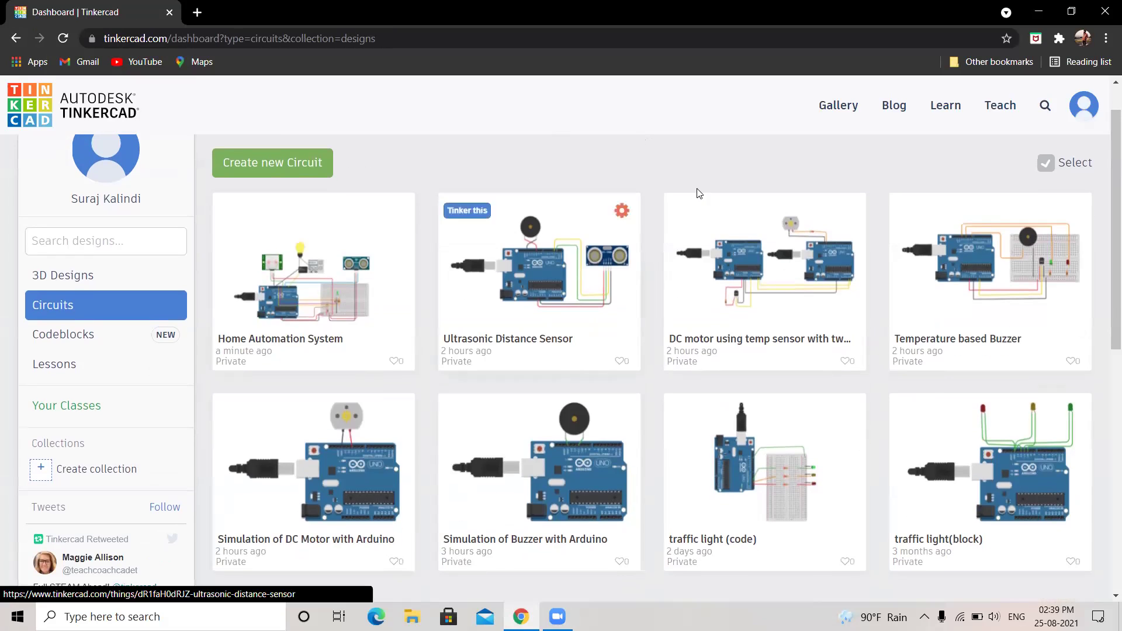
scroll(634, 351, "down", 1)
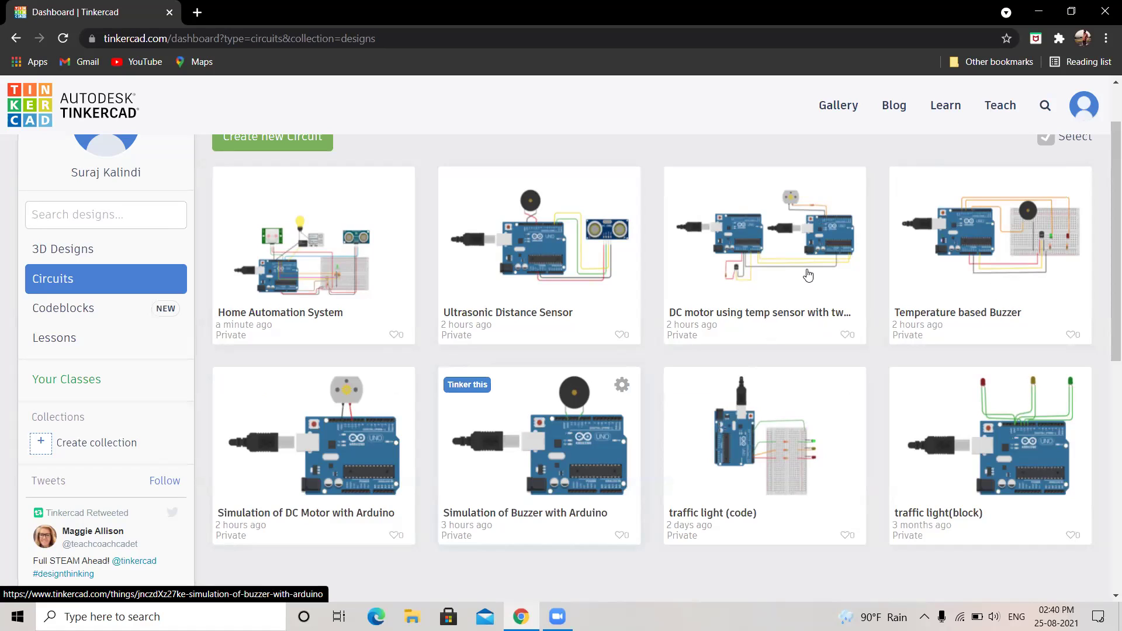
Preview the Temperature based Buzzer and Simulation of DC Motor with Arduino circuits, closing each preview
mouse_move(809, 276)
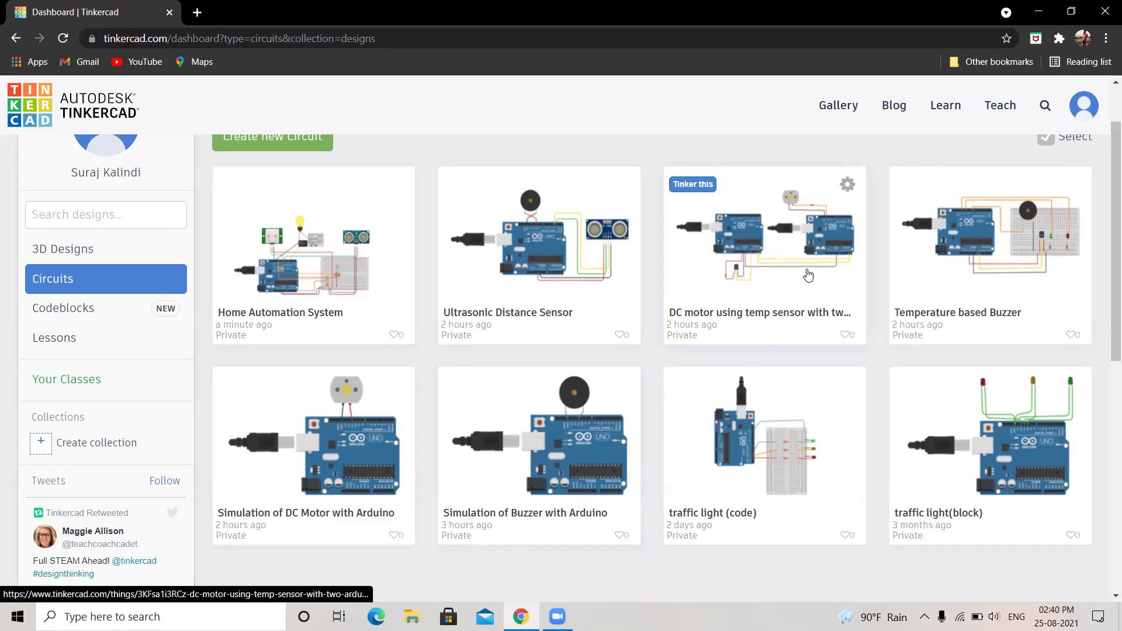
mouse_move(982, 269)
left_click(1025, 131)
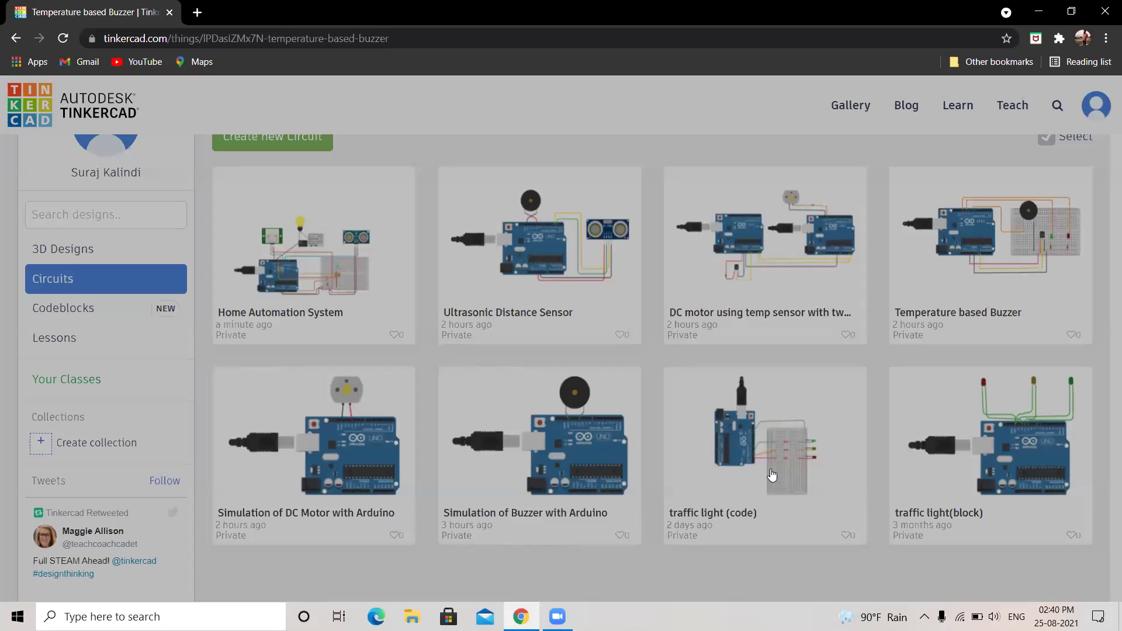
left_click(582, 496)
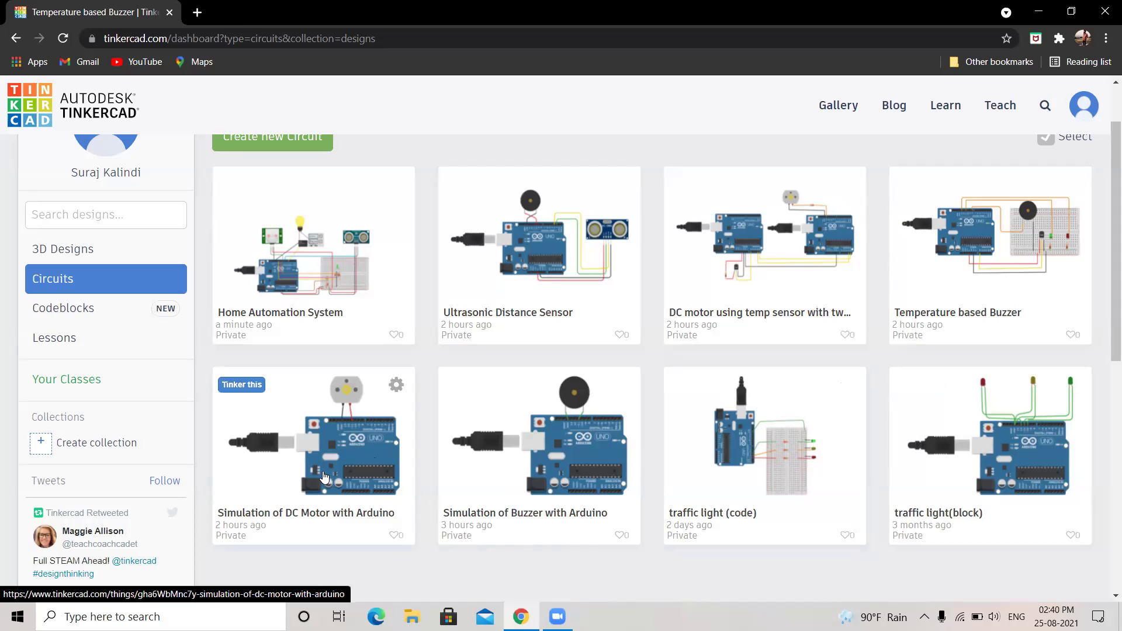
left_click(364, 440)
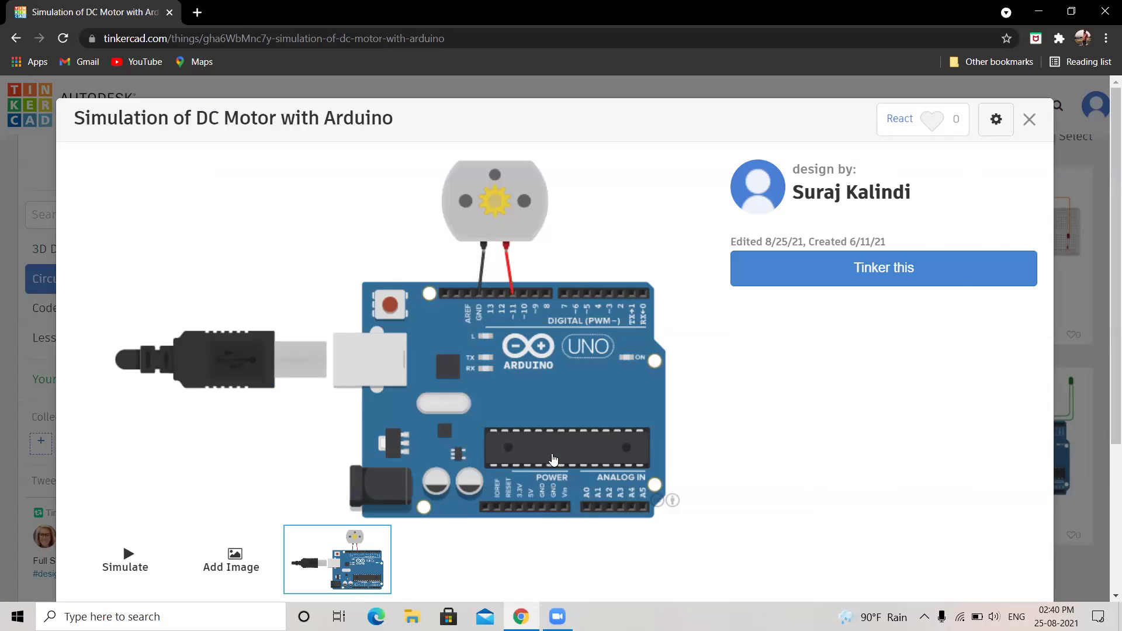
key("Escape")
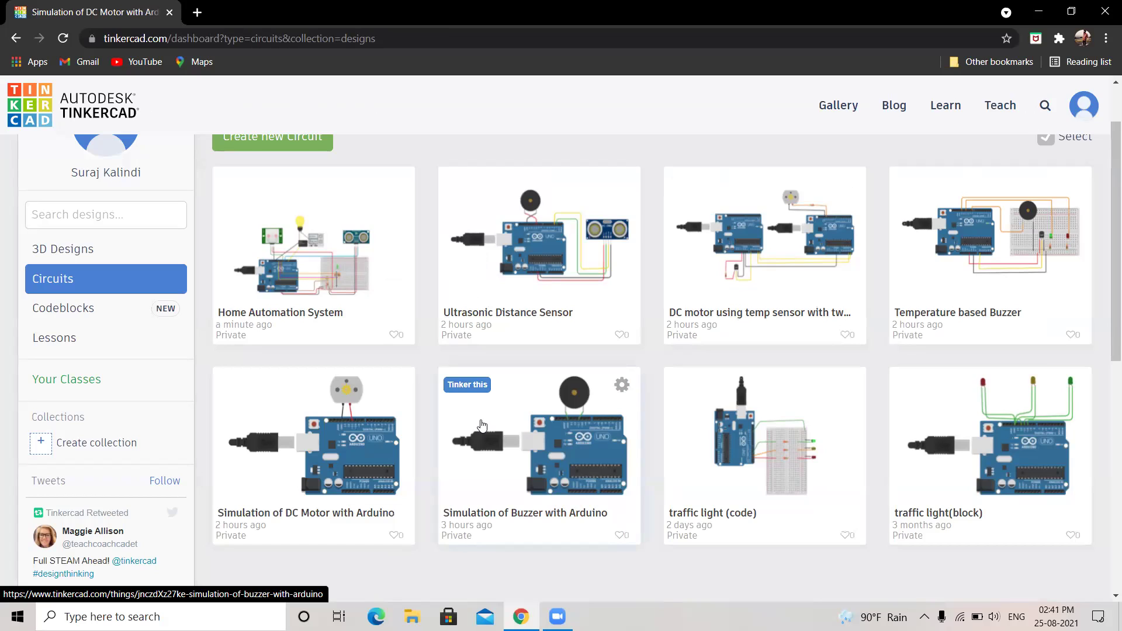
Open the Simulation of Buzzer with Arduino circuit for editing and run its simulation, stopping and restarting it once
left_click(508, 430)
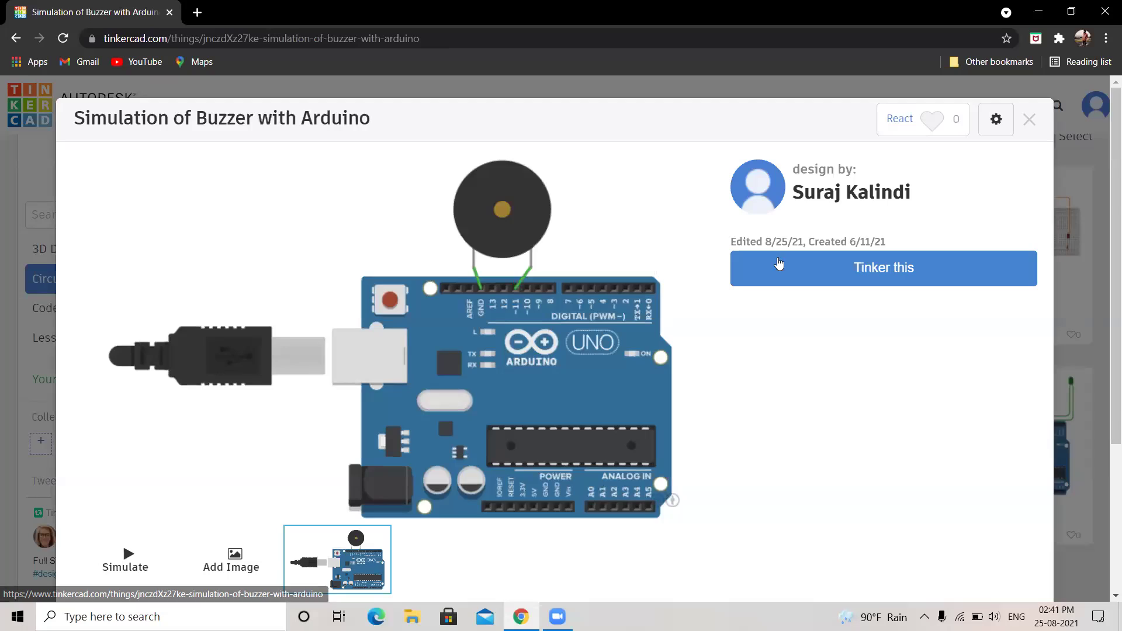
left_click(812, 269)
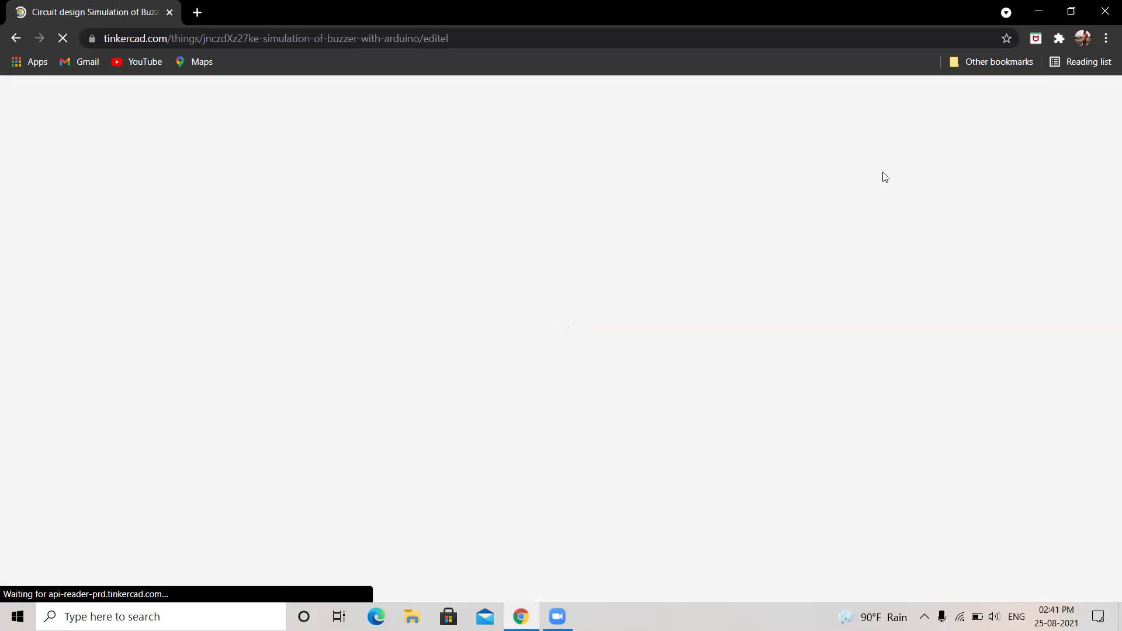
left_click(908, 135)
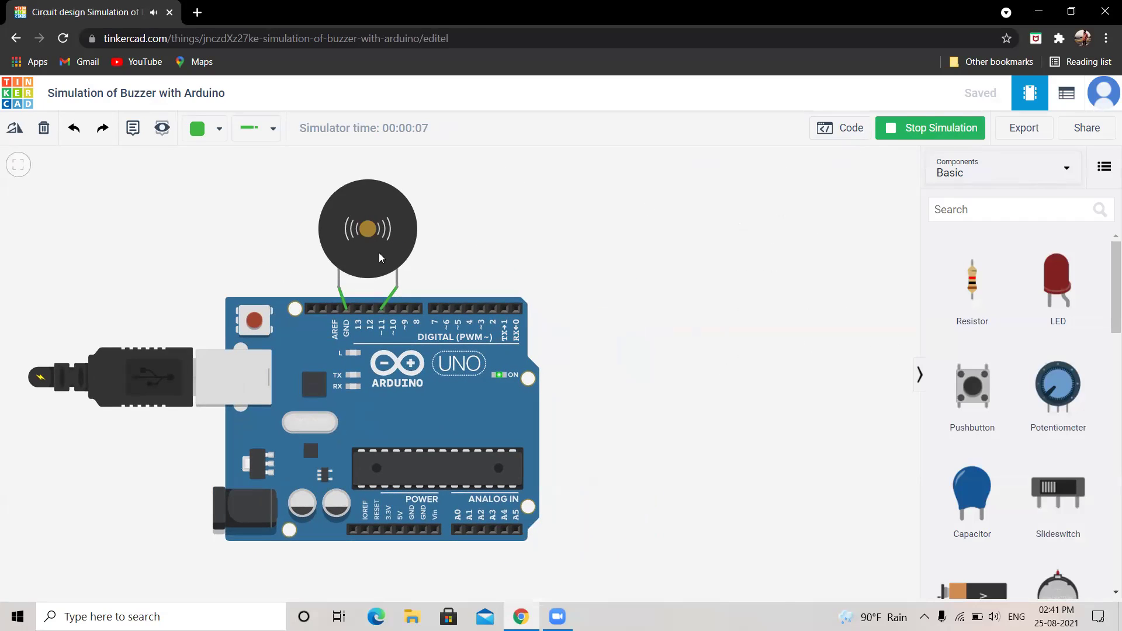
left_click(938, 120)
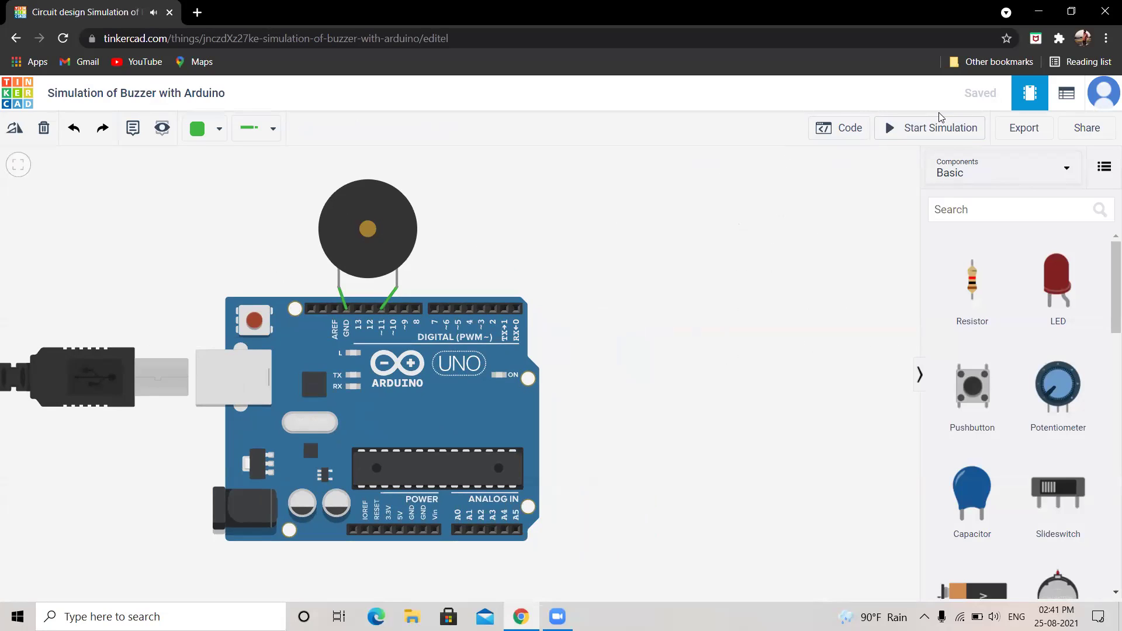
left_click(929, 131)
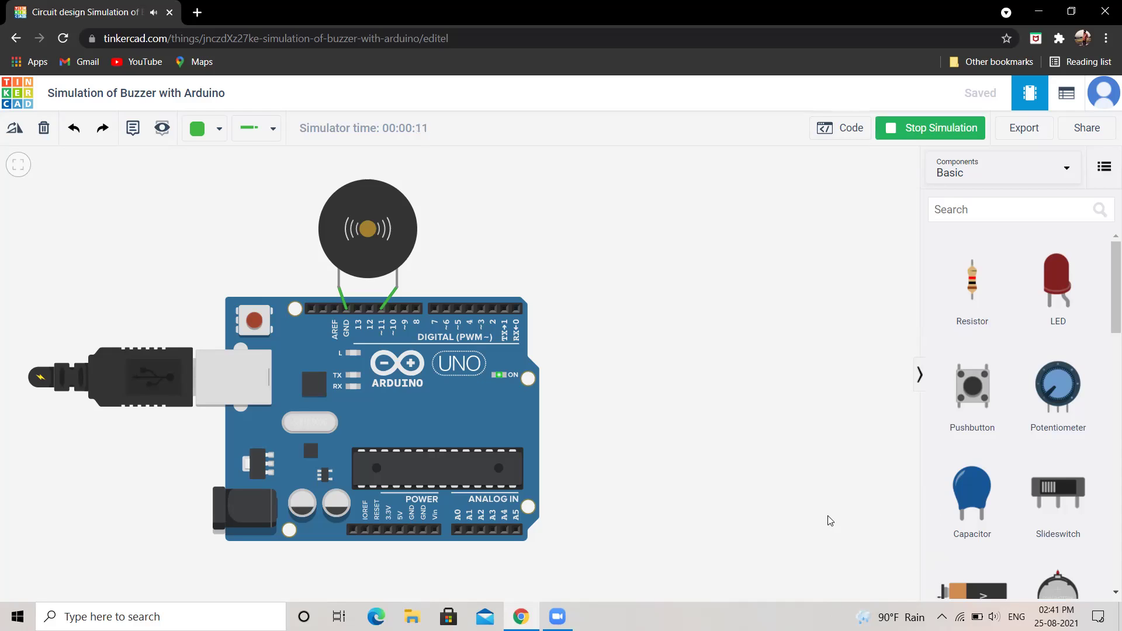
Raise the system volume to 58 while the buzzer simulation runs
key("XF86AudioLowerVolume")
key("XF86AudioRaiseVolume")
key("XF86AudioRaiseVolume")
key("XF86AudioRaiseVolume")
key("XF86AudioRaiseVolume")
key("XF86AudioRaiseVolume")
key("XF86AudioRaiseVolume")
key("XF86AudioRaiseVolume")
key("XF86AudioRaiseVolume")
key("XF86AudioRaiseVolume")
key("XF86AudioRaiseVolume")
key("XF86AudioRaiseVolume")
key("XF86AudioRaiseVolume")
key("XF86AudioRaiseVolume")
key("XF86AudioRaiseVolume")
key("XF86AudioRaiseVolume")
key("XF86AudioRaiseVolume")
key("XF86AudioRaiseVolume")
key("XF86AudioRaiseVolume")
key("XF86AudioRaiseVolume")
key("XF86AudioRaiseVolume")
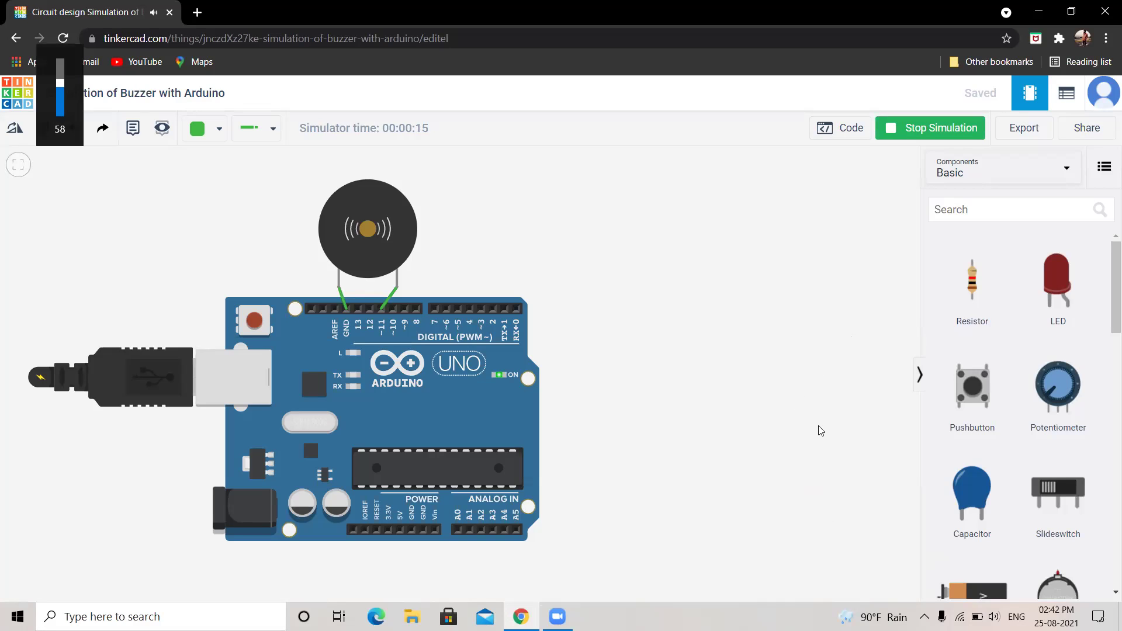
Lower the system volume while the buzzer simulation runs, and stop the simulation
key("XF86AudioLowerVolume")
key("XF86AudioLowerVolume")
key("XF86AudioLowerVolume")
key("XF86AudioLowerVolume")
key("XF86AudioLowerVolume")
key("XF86AudioLowerVolume")
key("XF86AudioLowerVolume")
key("XF86AudioLowerVolume")
key("XF86AudioLowerVolume")
key("XF86AudioLowerVolume")
key("XF86AudioLowerVolume")
key("XF86AudioLowerVolume")
key("XF86AudioLowerVolume")
key("XF86AudioLowerVolume")
key("XF86AudioLowerVolume")
key("XF86AudioLowerVolume")
key("XF86AudioLowerVolume")
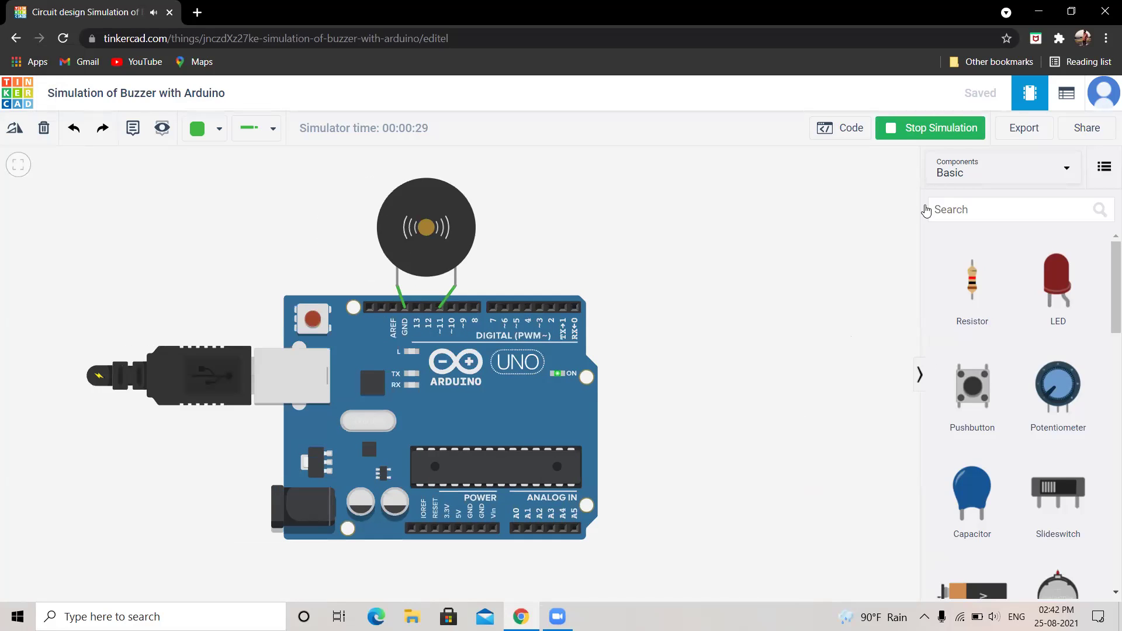
left_click(918, 128)
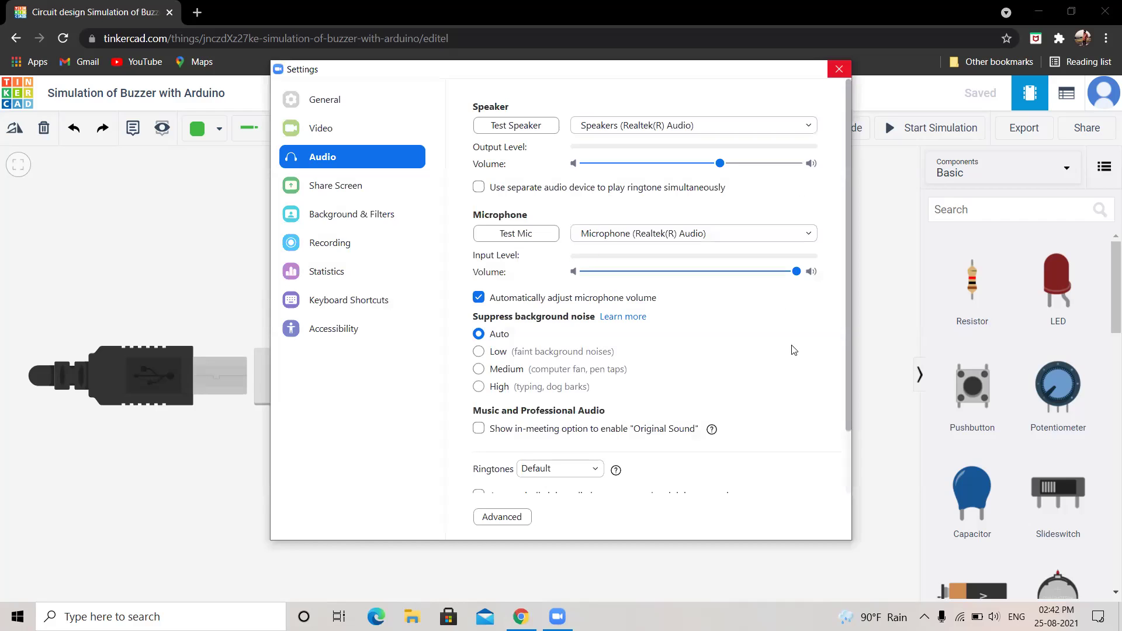
Close the audio settings and show the code of the buzzer circuit's Arduino Uno R3
key("Escape")
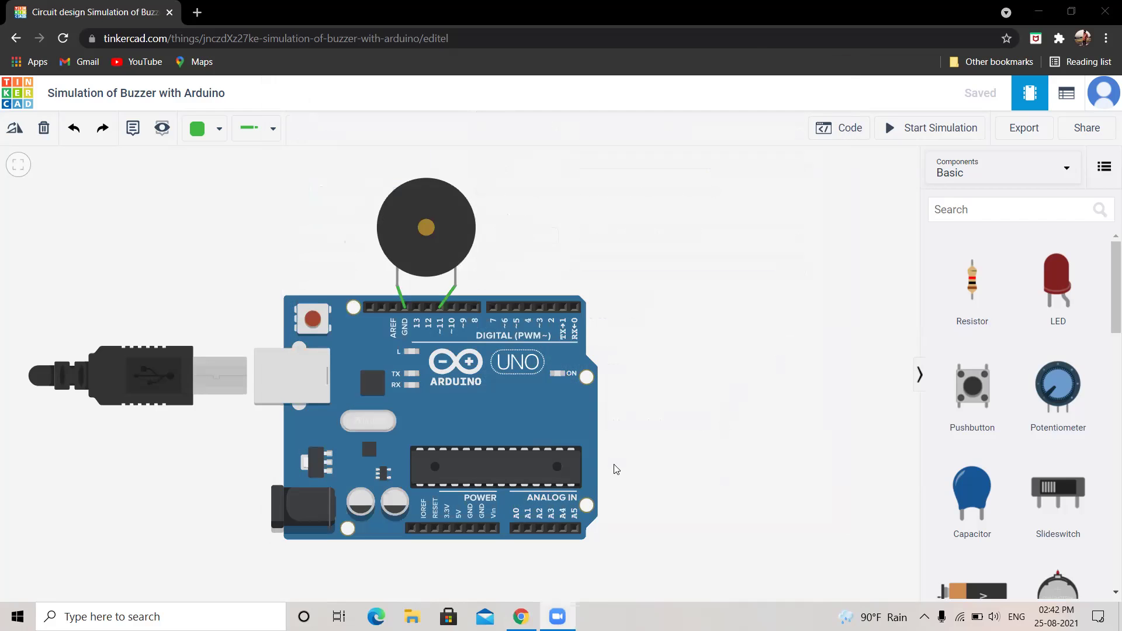
left_click(516, 514)
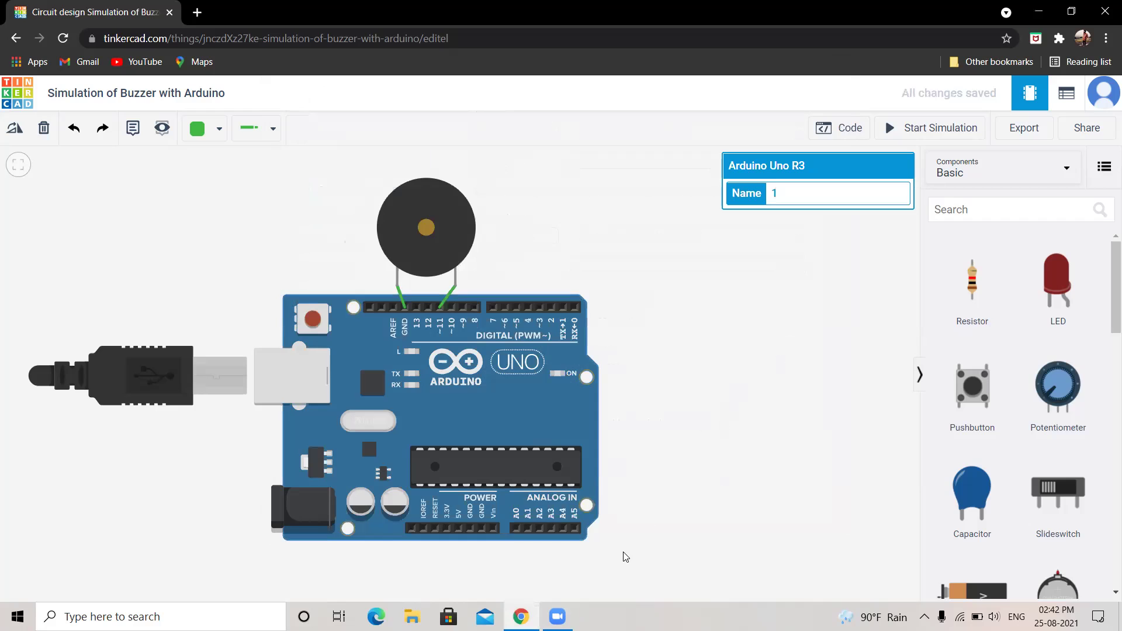
left_click(848, 133)
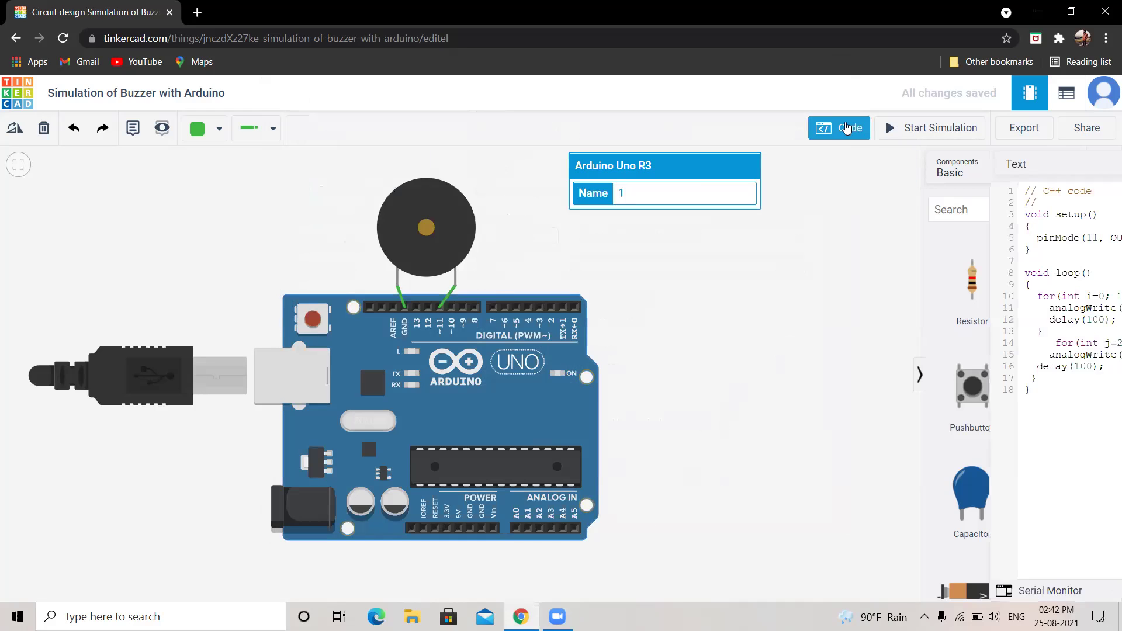
left_click(541, 217)
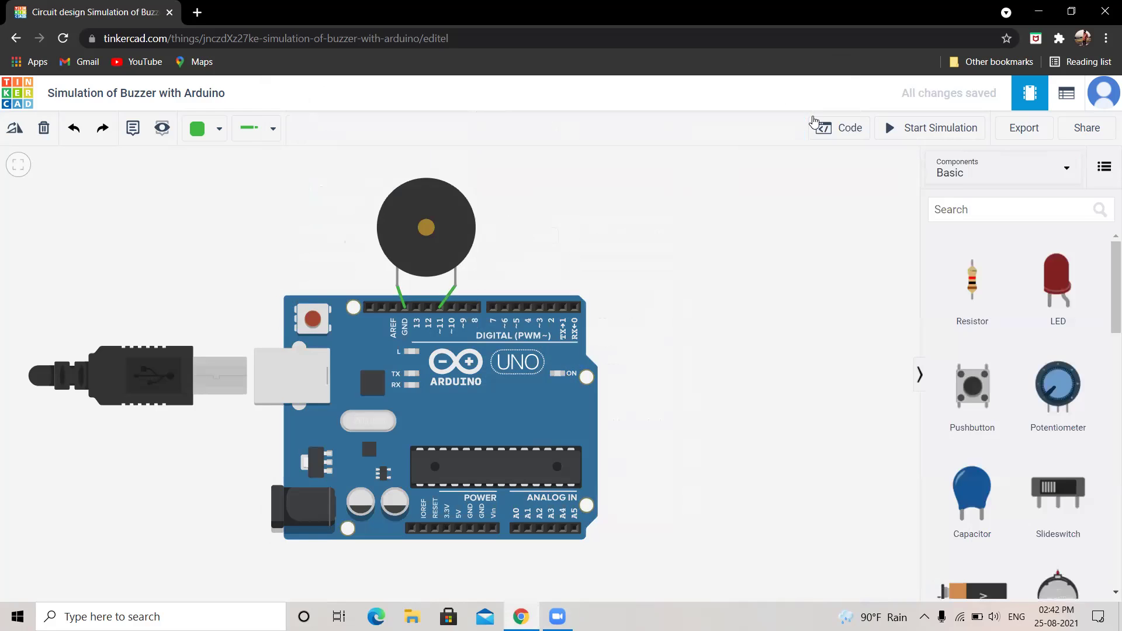
left_click(817, 124)
Return to the circuits dashboard and open the Home Automation System circuit for editing
left_click(16, 38)
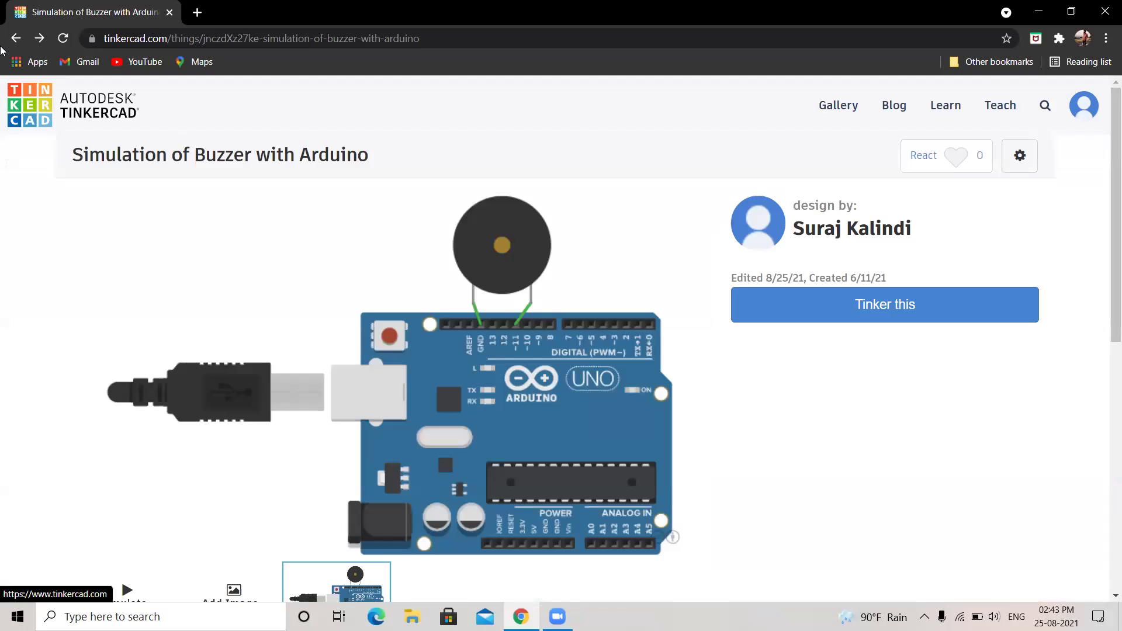
left_click(16, 38)
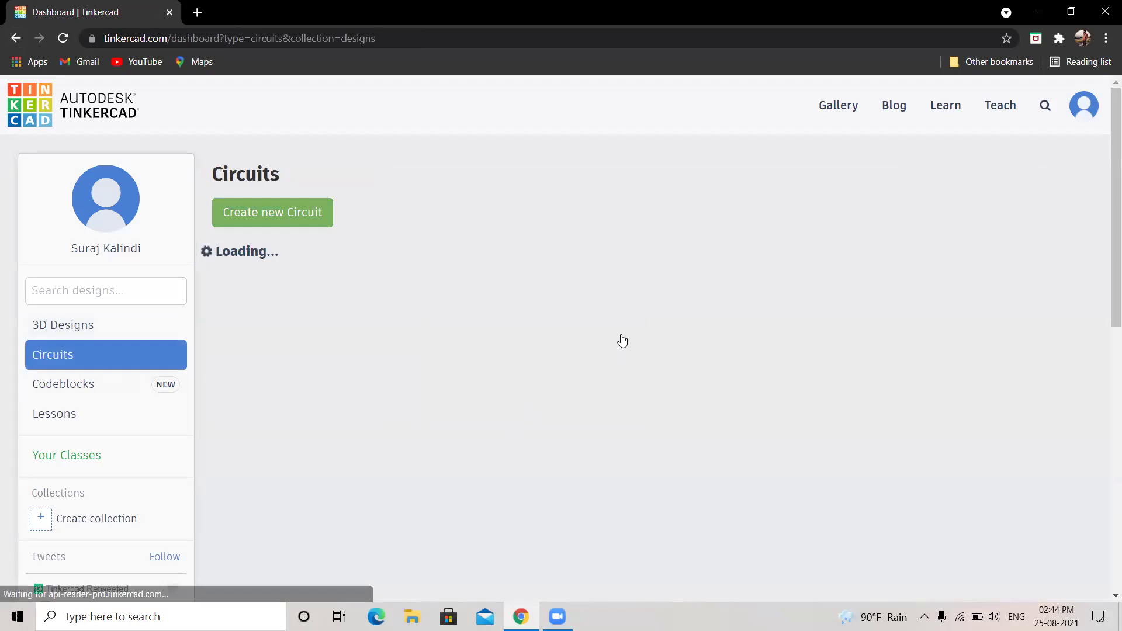
scroll(648, 210, "down", 1)
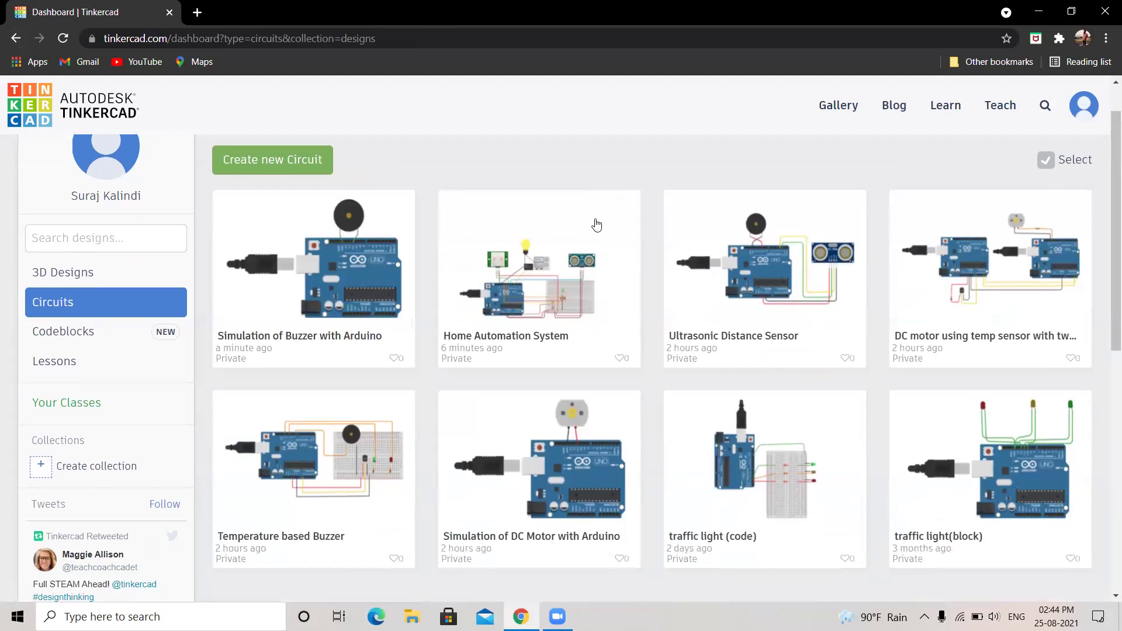
scroll(412, 298, "up", 1)
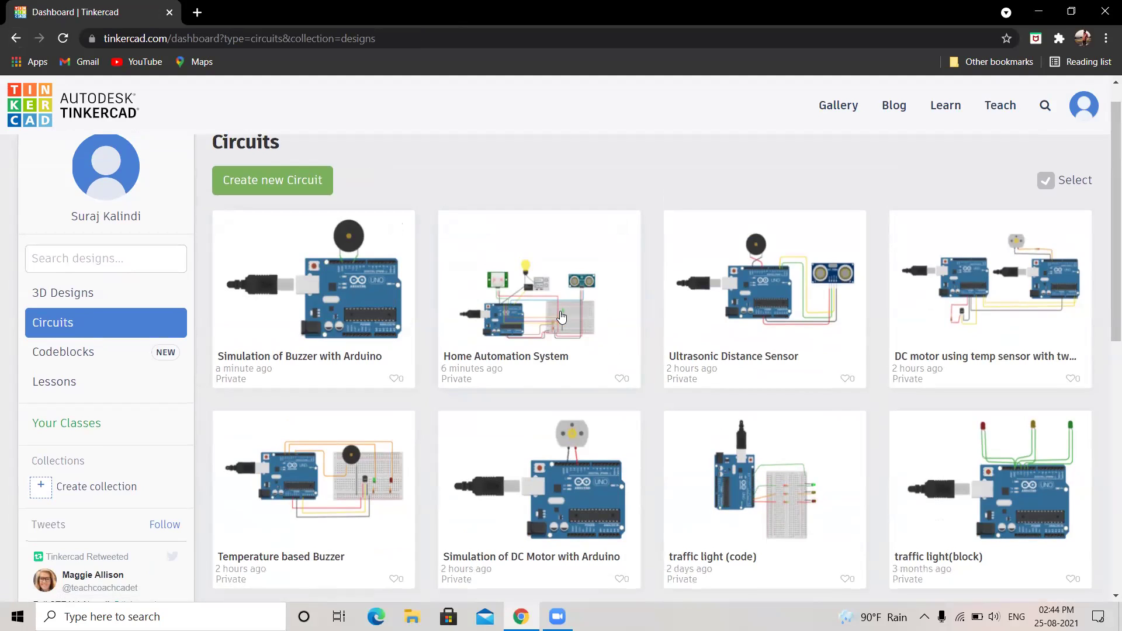
mouse_move(561, 316)
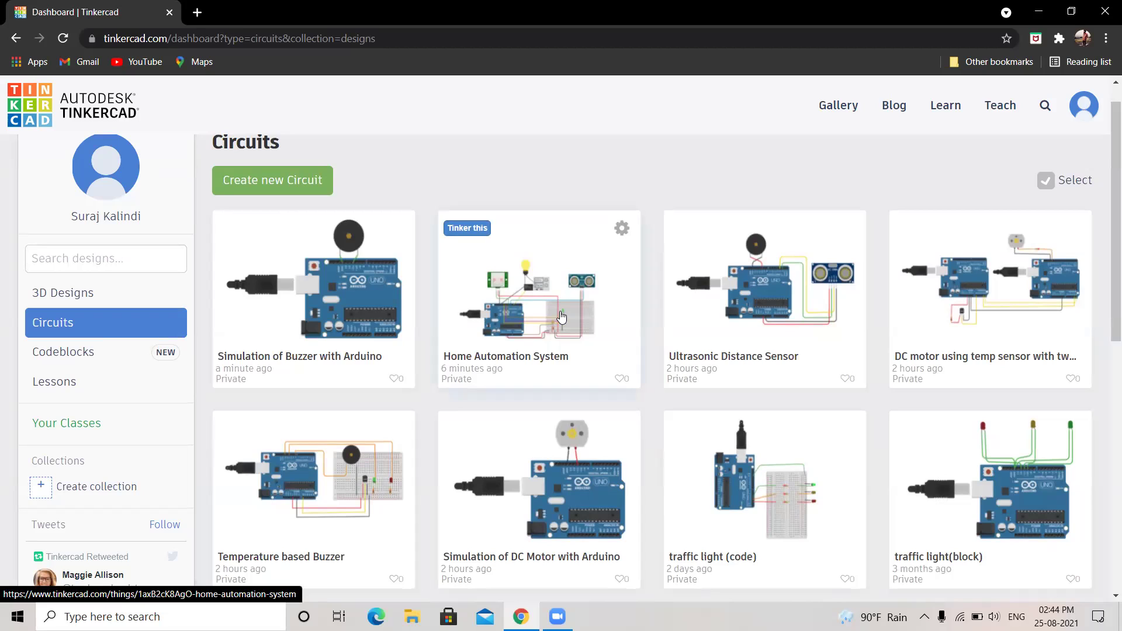
left_click(561, 316)
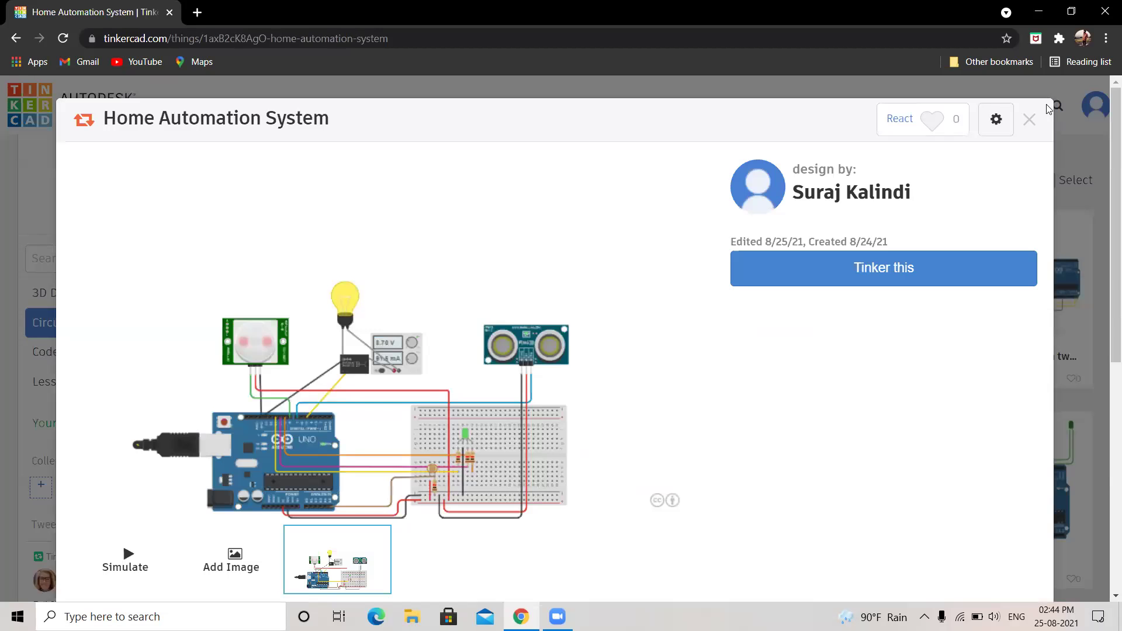
left_click(921, 260)
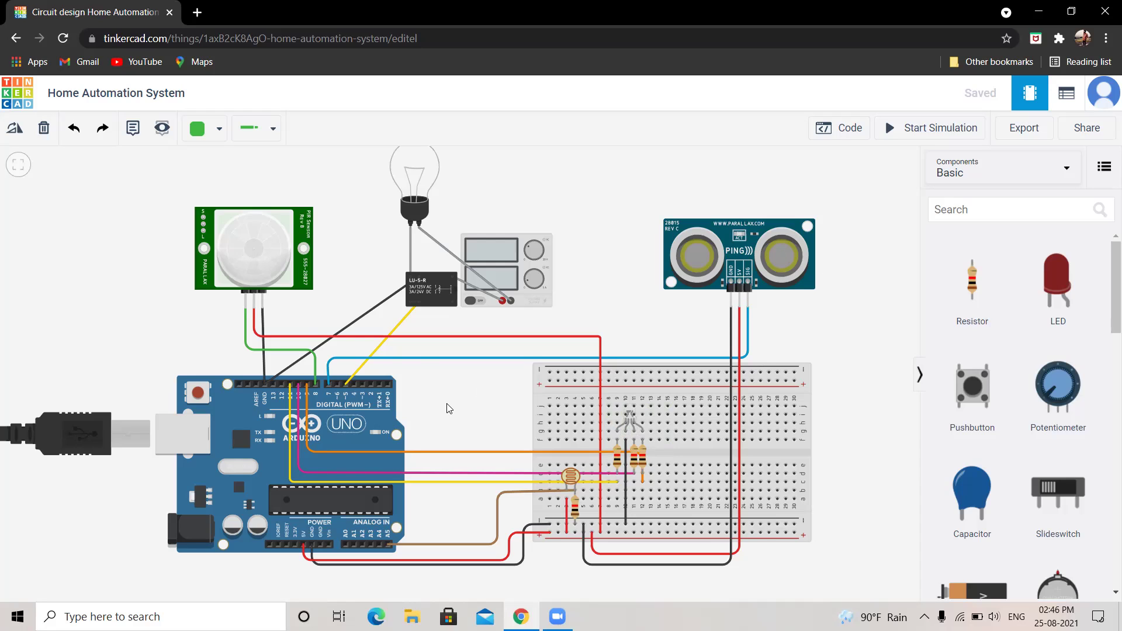
Simulate the circuit, moving the ultrasonic sensor's target to about 197, 133 and 9 cm, and stop the simulation
scroll(374, 421, "down", 3)
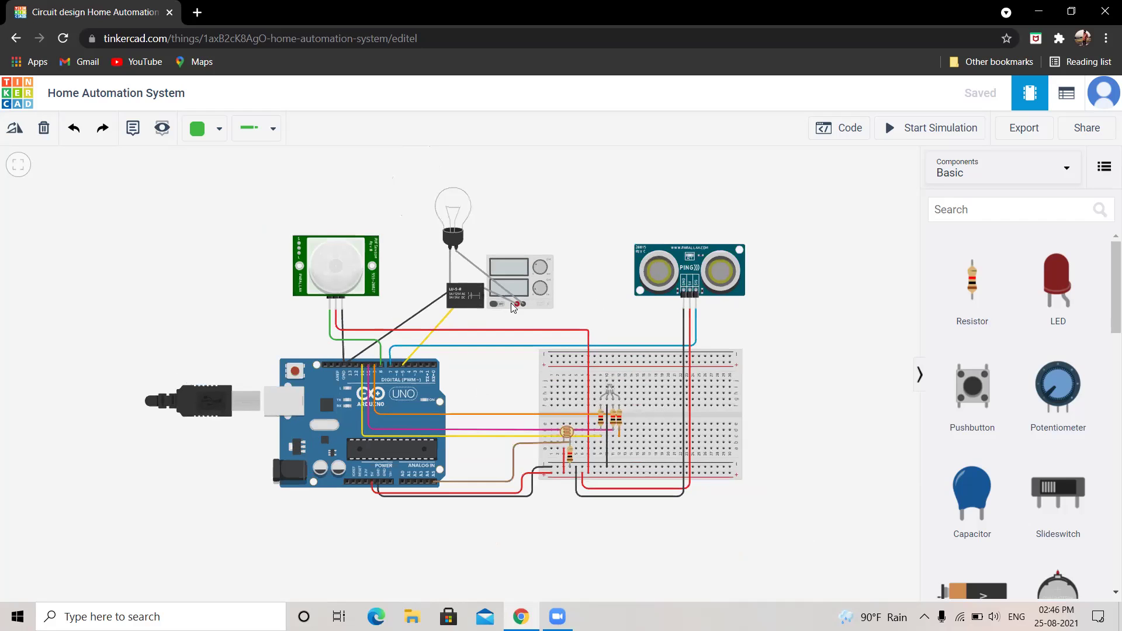
scroll(514, 301, "right", 5)
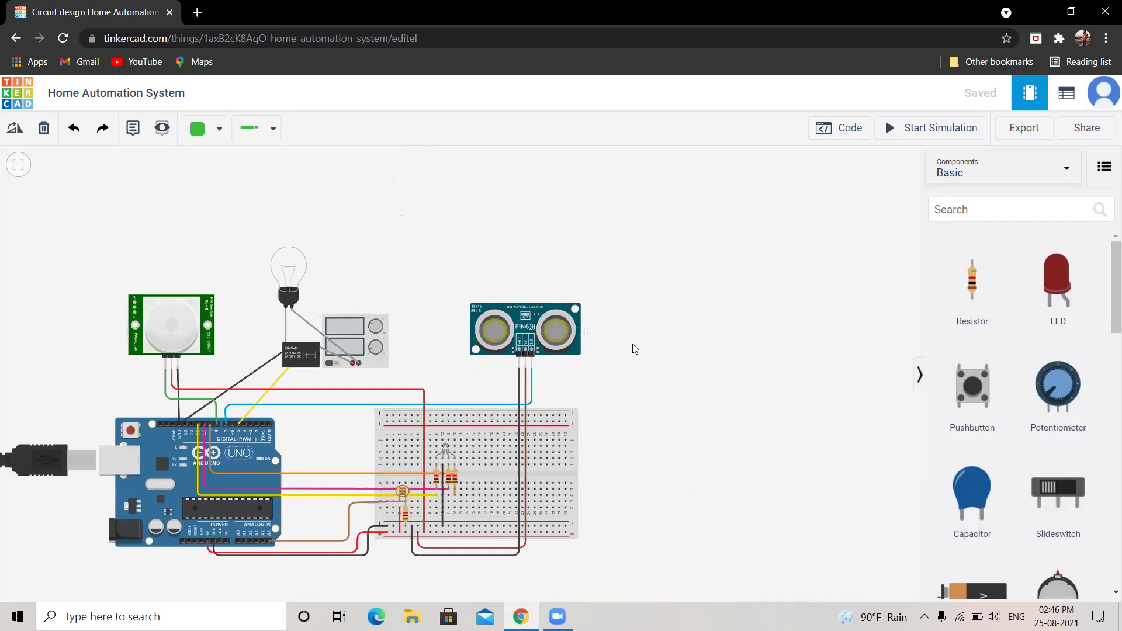
scroll(635, 349, "right", 1)
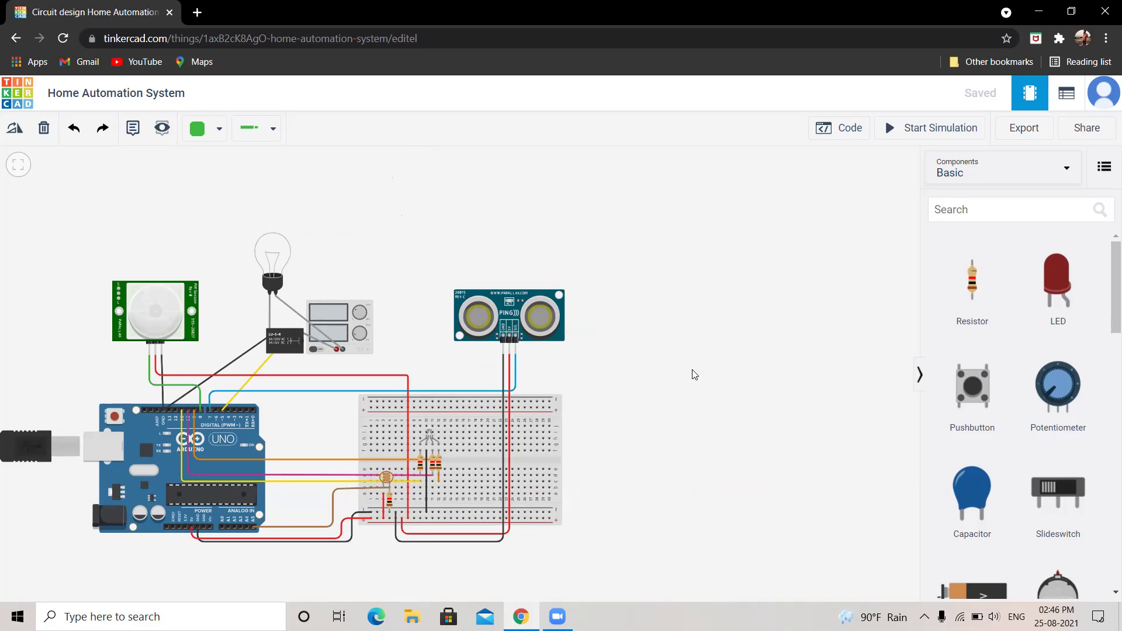
scroll(696, 376, "left", 1)
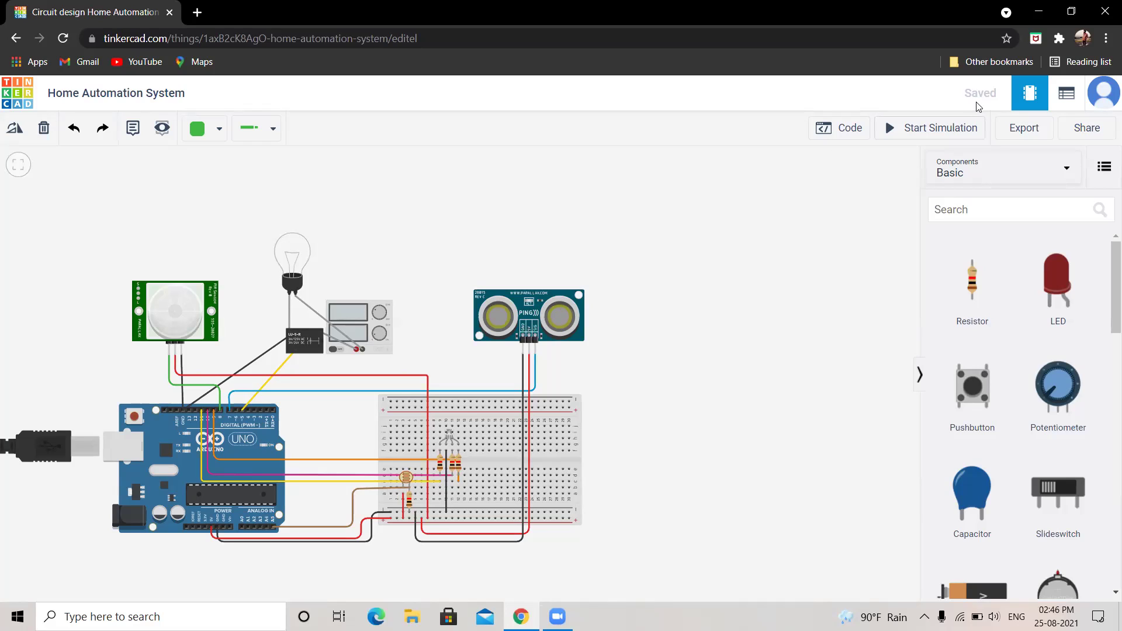
left_click(953, 123)
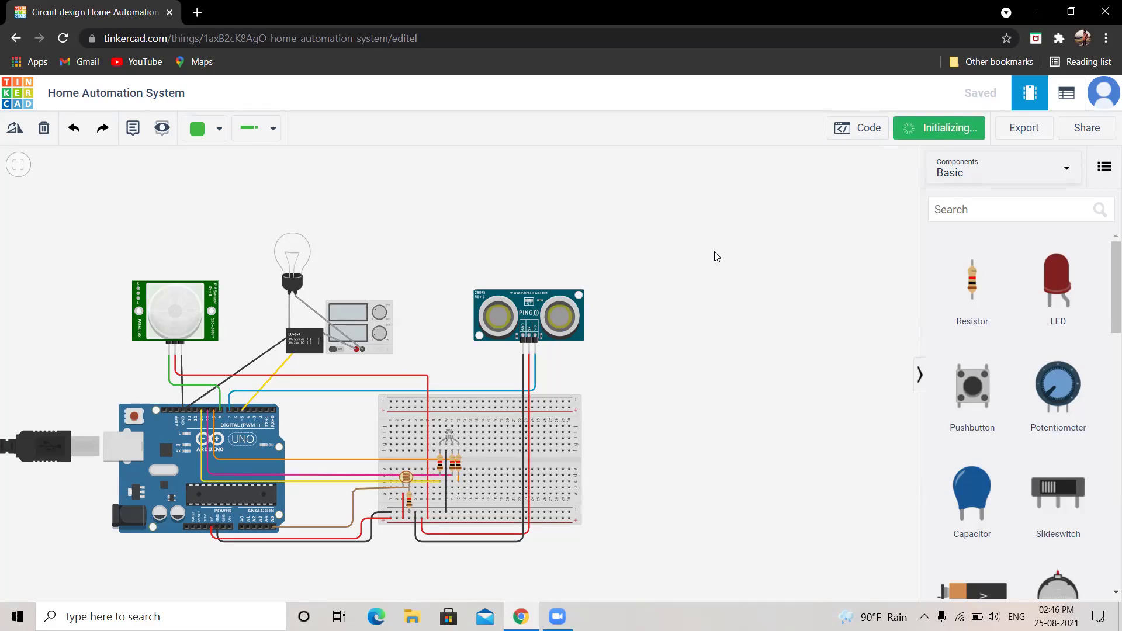
left_click(541, 292)
left_click_drag(665, 253, 526, 164)
left_click_drag(548, 97, 537, 158)
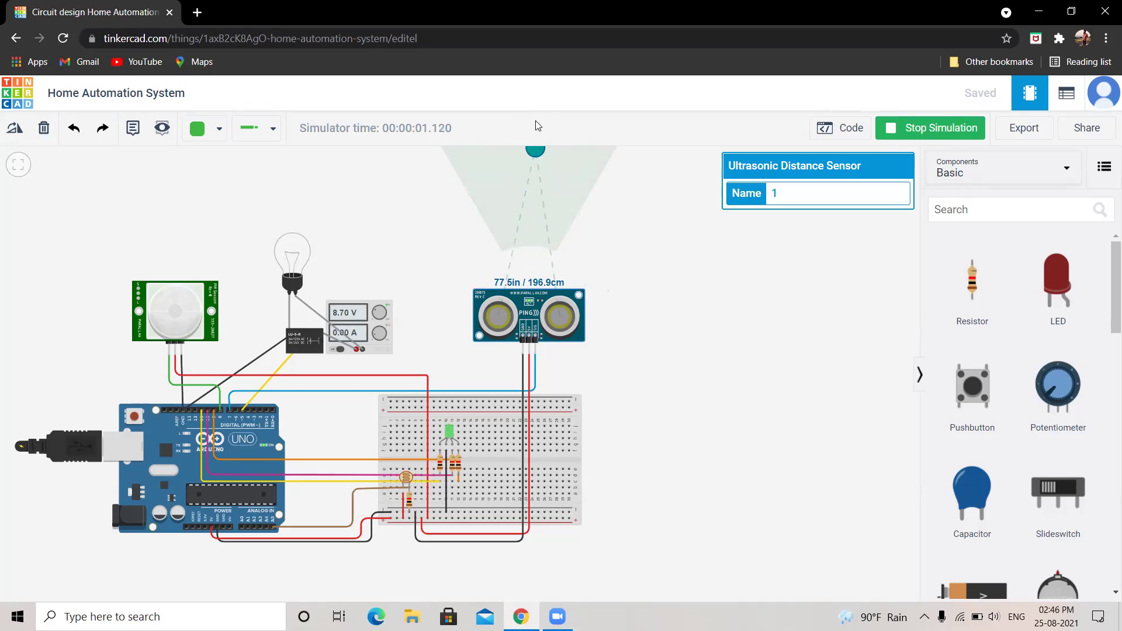
left_click_drag(526, 190, 531, 186)
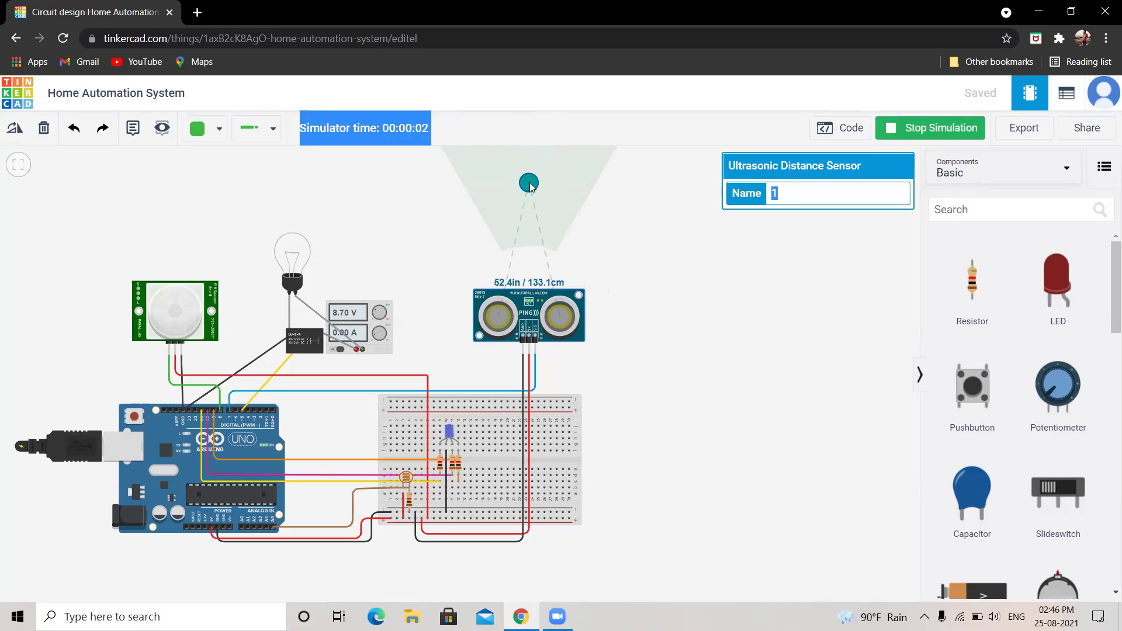
left_click_drag(532, 246, 530, 253)
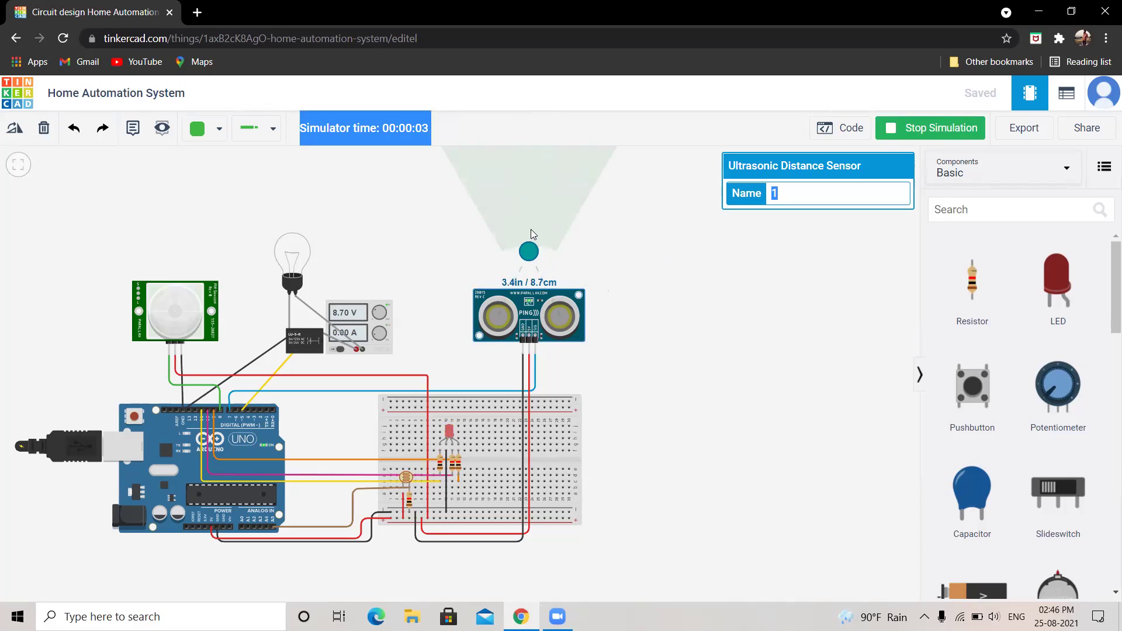
left_click(951, 127)
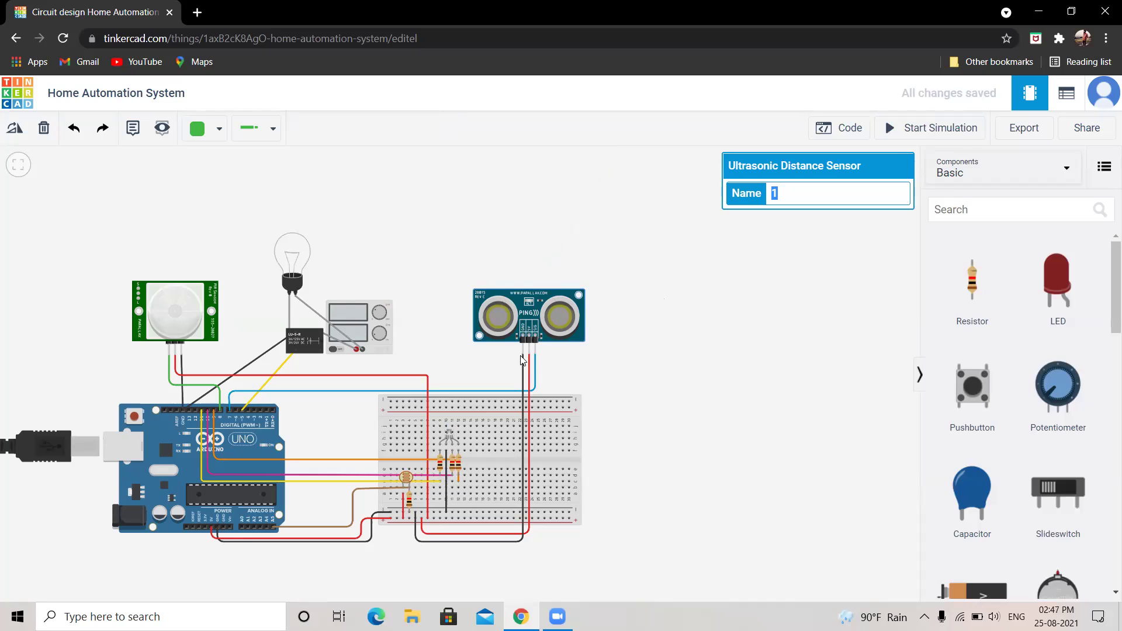
Simulate the circuit with the PIR sensor selected, moving its target close to the sensor, outside the detection zone and back inside
left_click(167, 311)
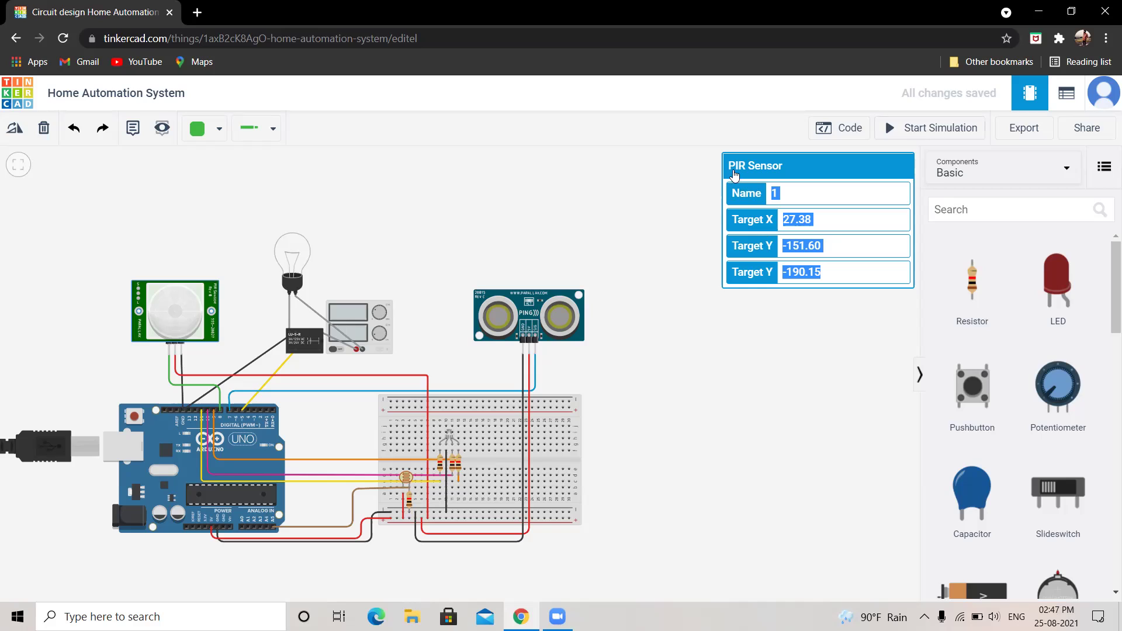
left_click(936, 130)
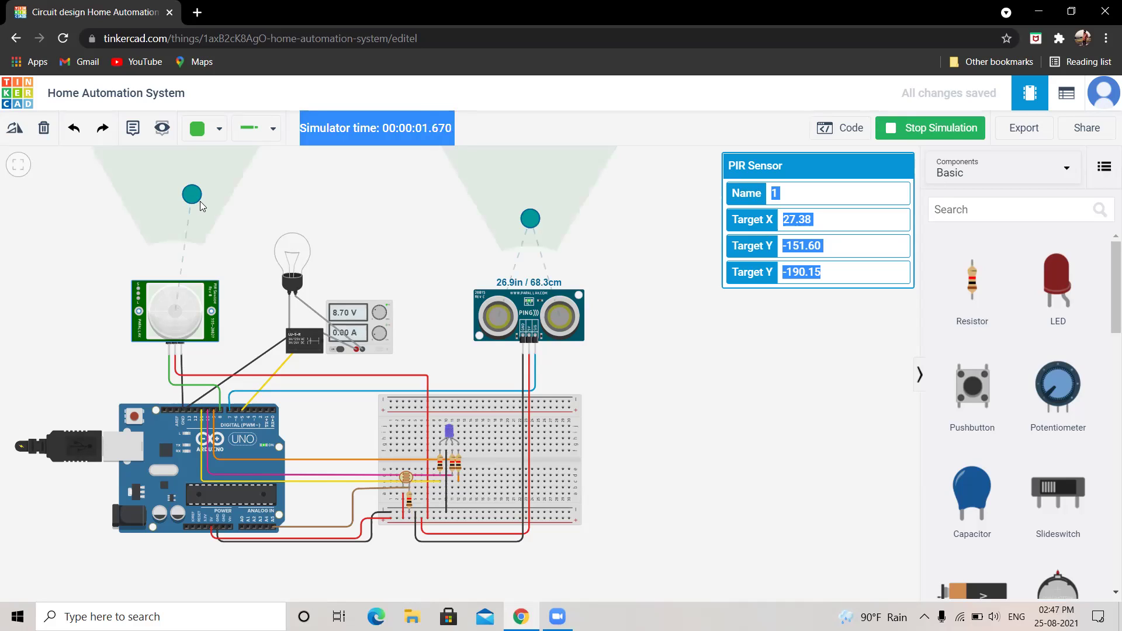
left_click_drag(194, 200, 179, 270)
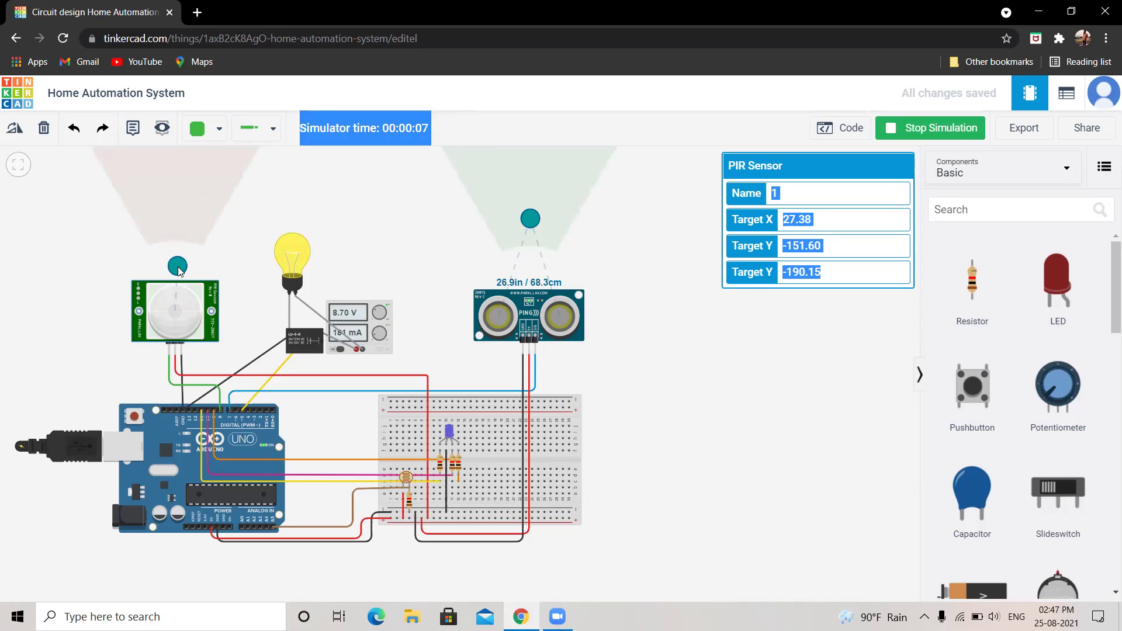
left_click_drag(179, 269, 288, 190)
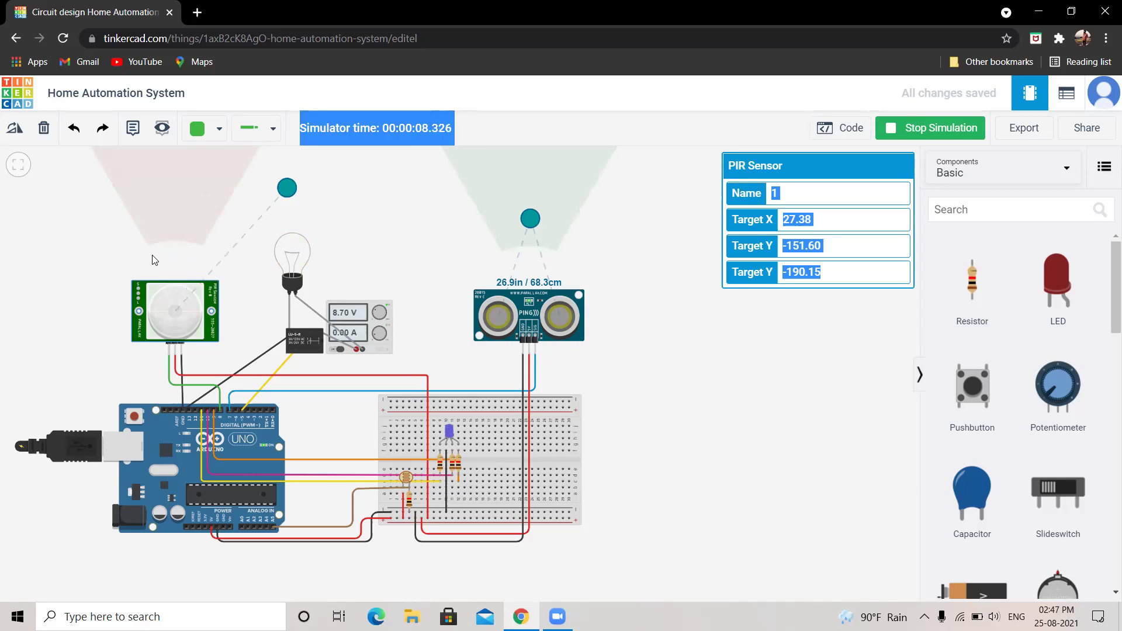
left_click_drag(287, 189, 191, 173)
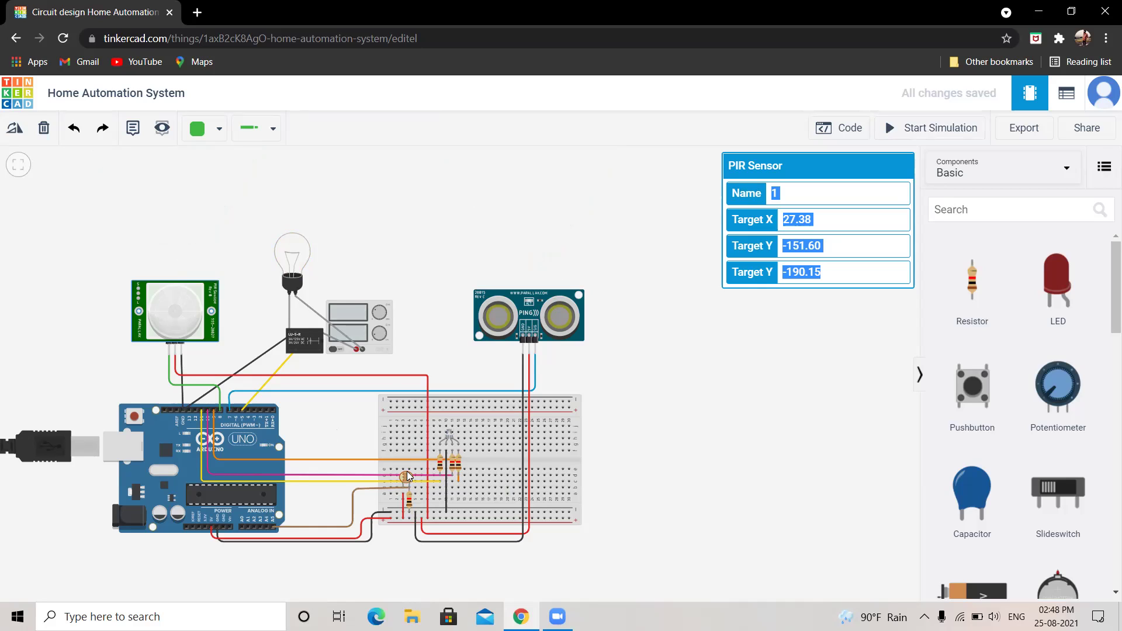
Simulate the circuit, raise the light level on the breadboard's photoresistor to near the bright end, and stop the simulation
key("Escape")
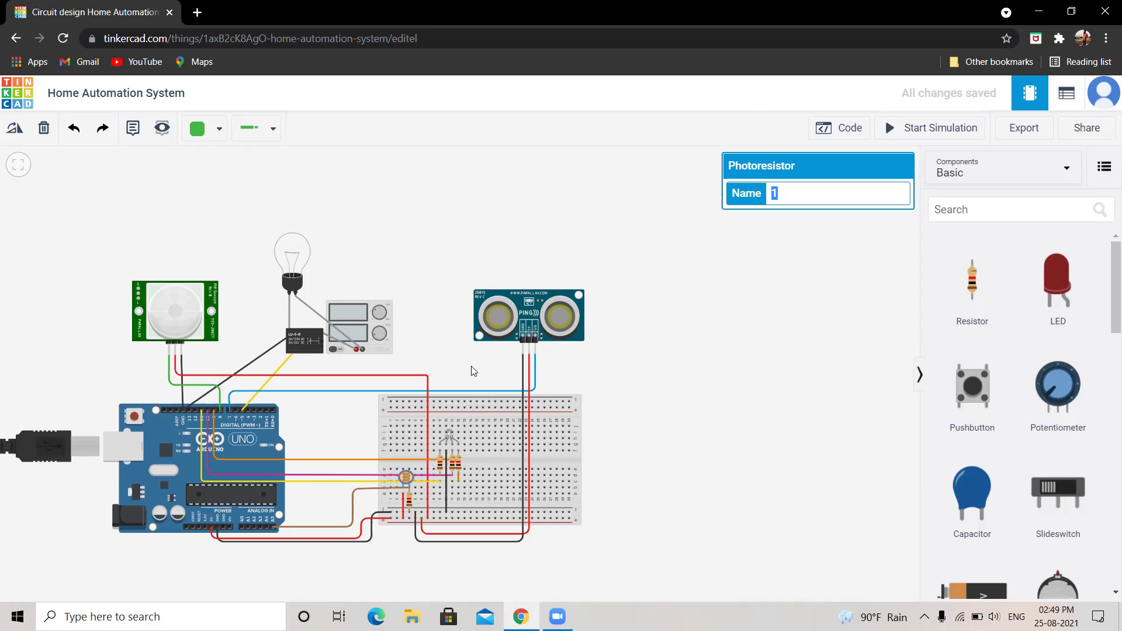
left_click(354, 412)
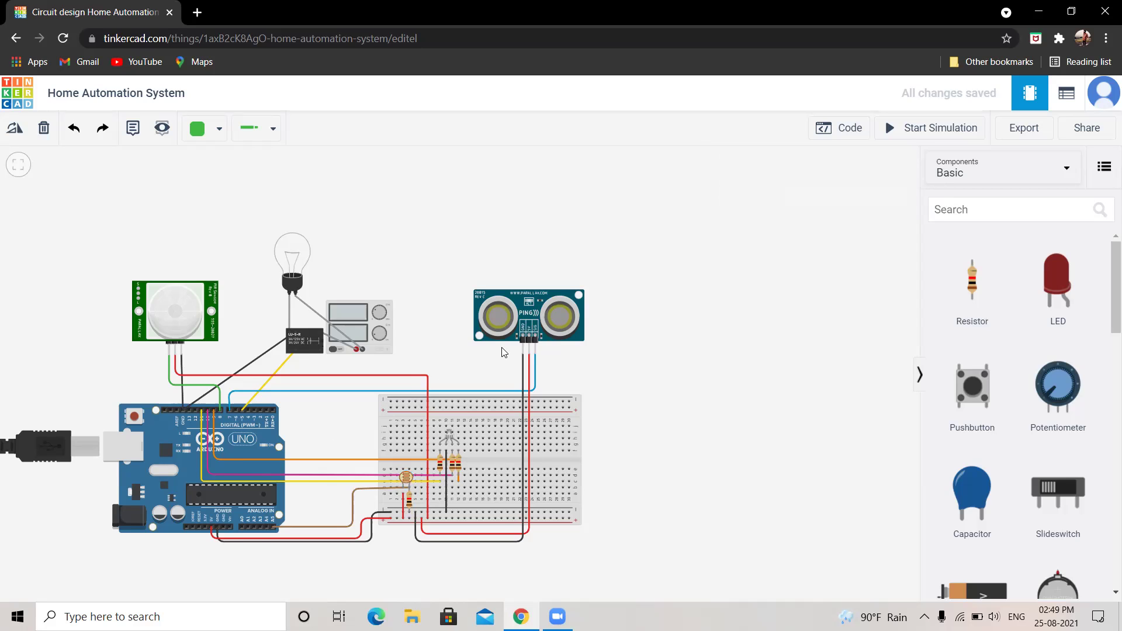
scroll(486, 366, "left", 5)
scroll(485, 366, "down", 2)
scroll(491, 363, "left", 1)
scroll(507, 353, "up", 1)
scroll(508, 353, "right", 1)
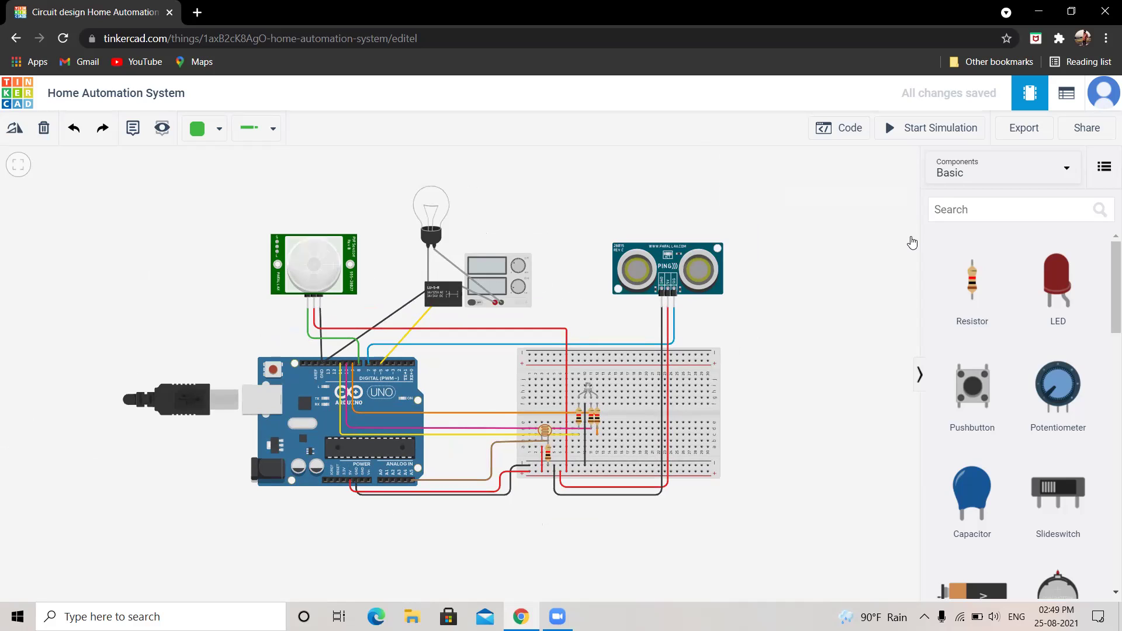
left_click(932, 124)
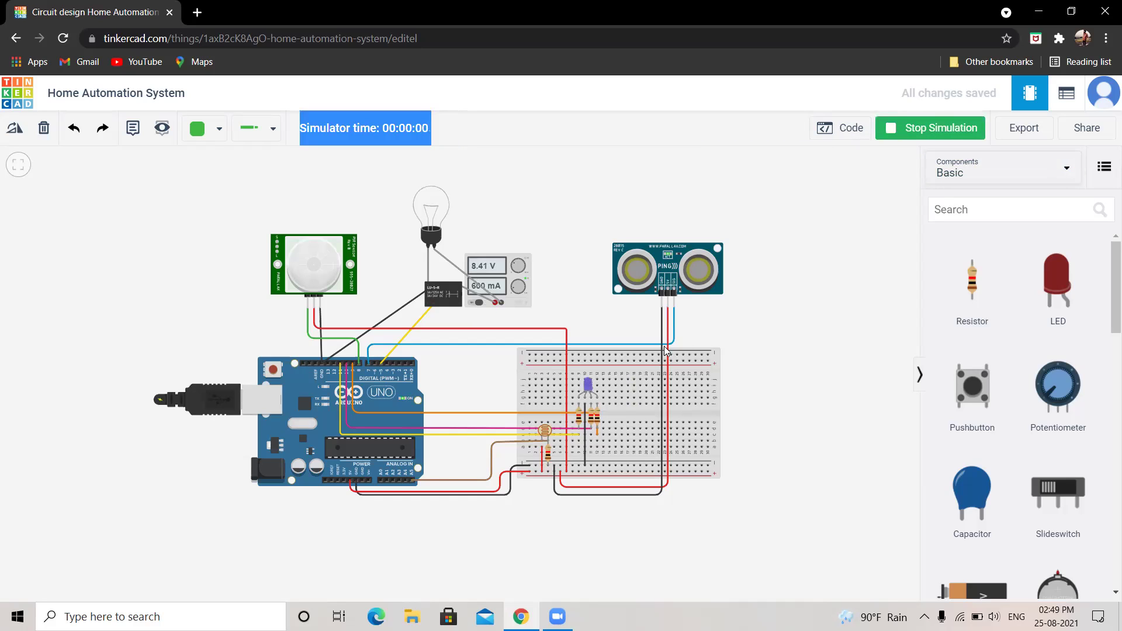
left_click(545, 430)
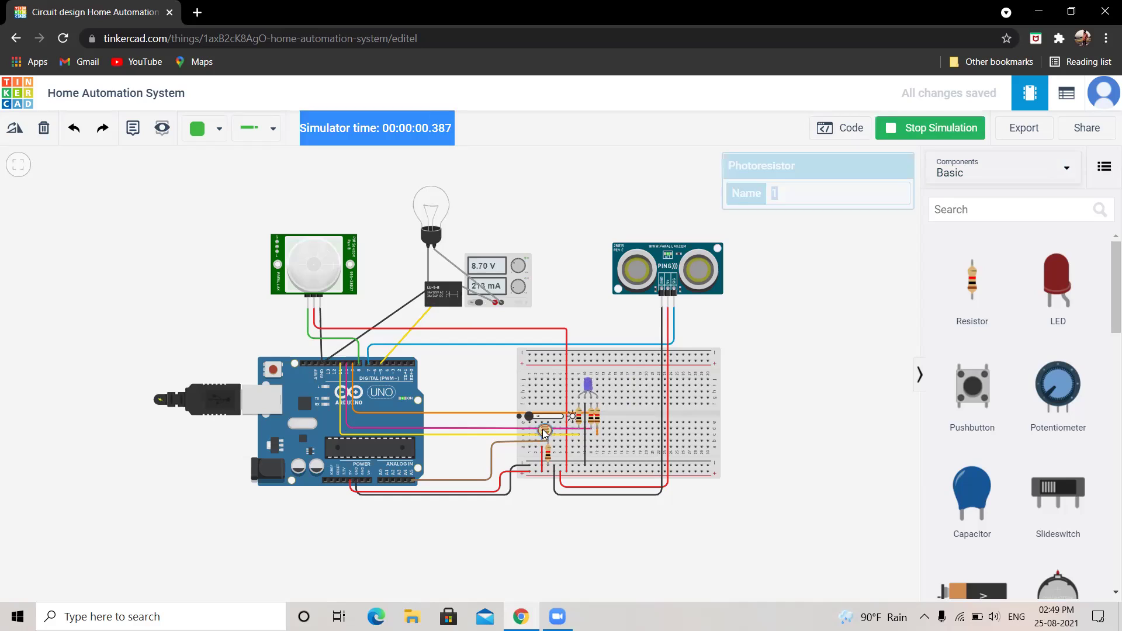
left_click_drag(547, 416, 571, 418)
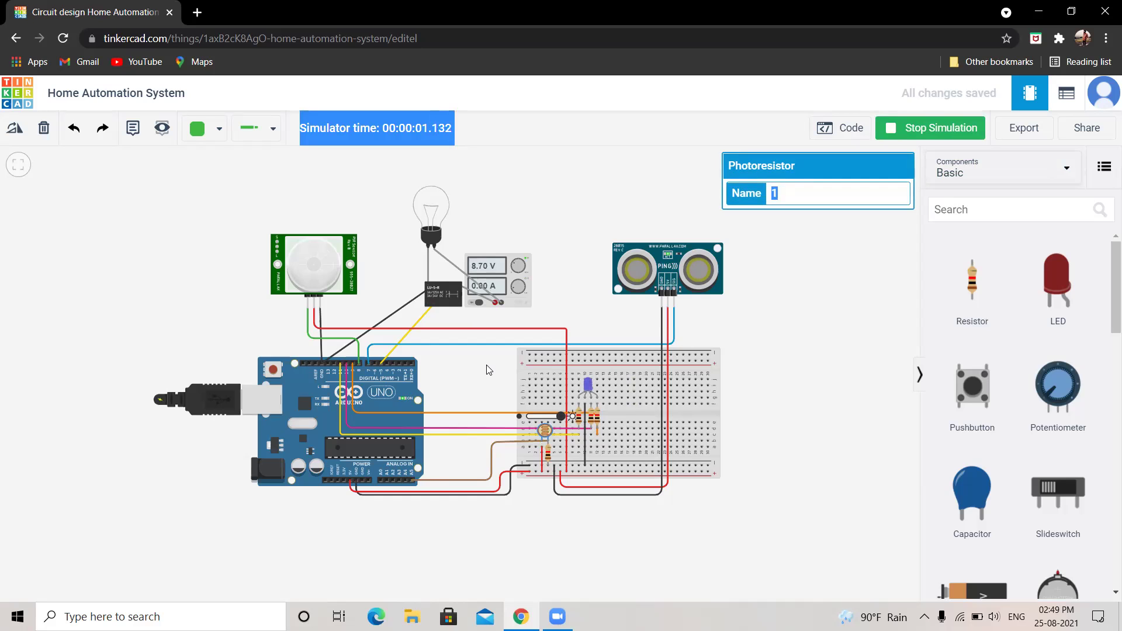
left_click_drag(487, 366, 349, 409)
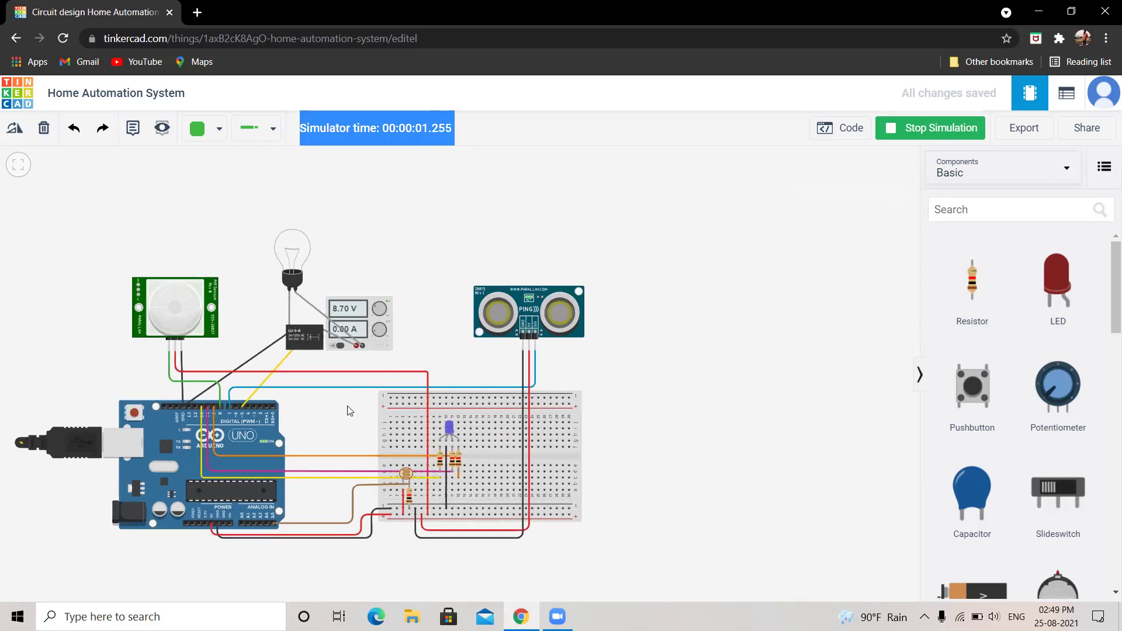
left_click(404, 474)
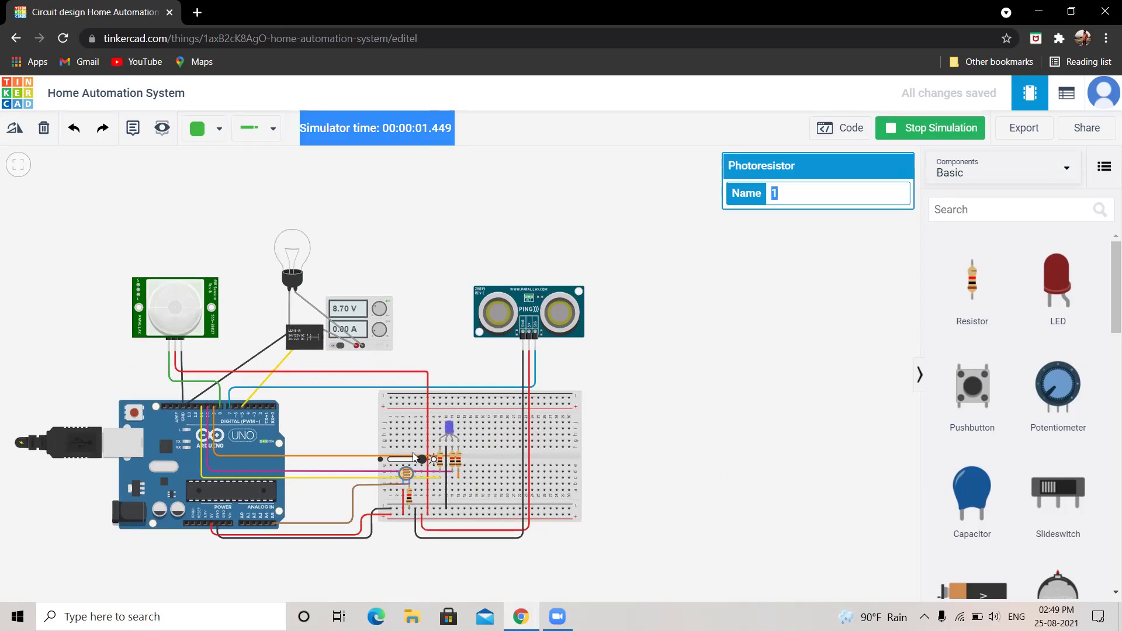
left_click(549, 446)
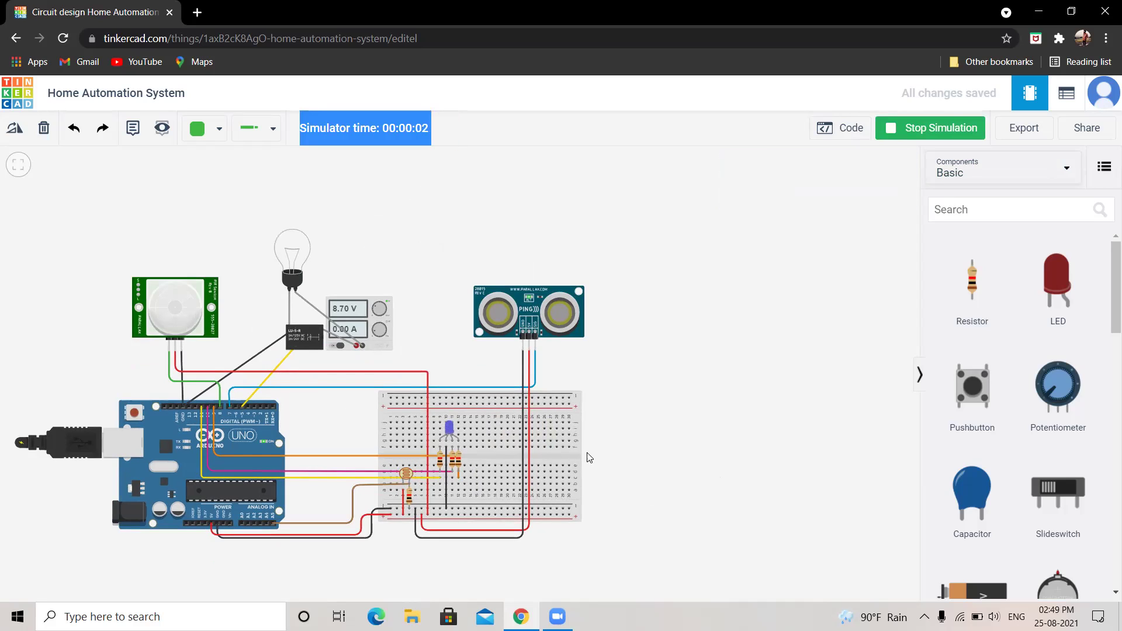
left_click(937, 121)
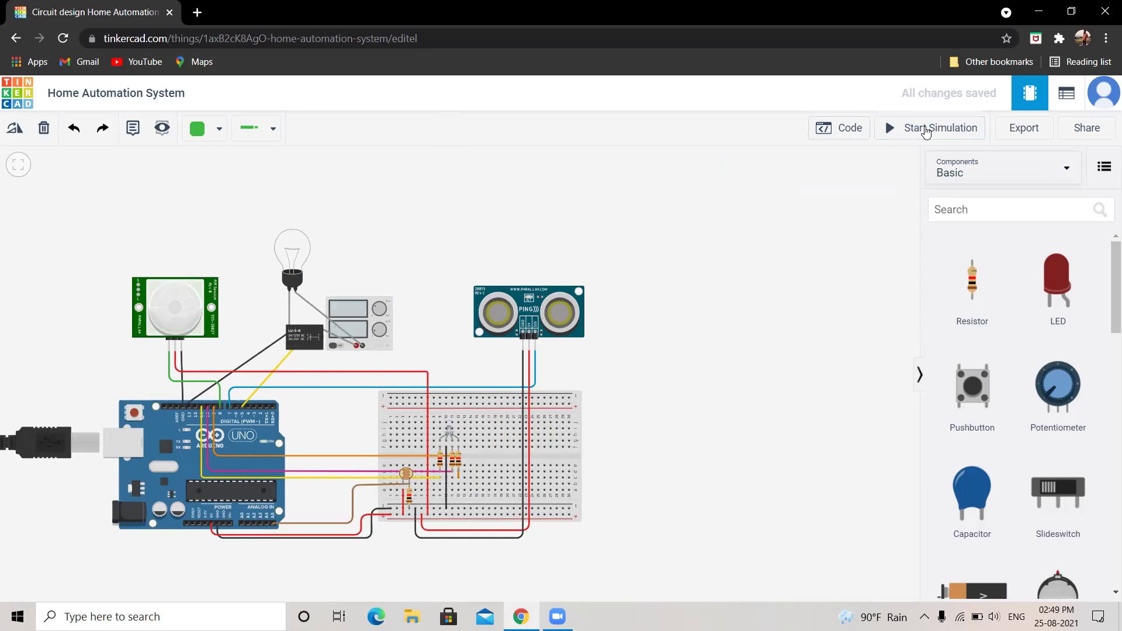
Show the Home Automation System's Arduino Uno R3 code, and return from the circuit editor to the circuits dashboard
left_click(844, 127)
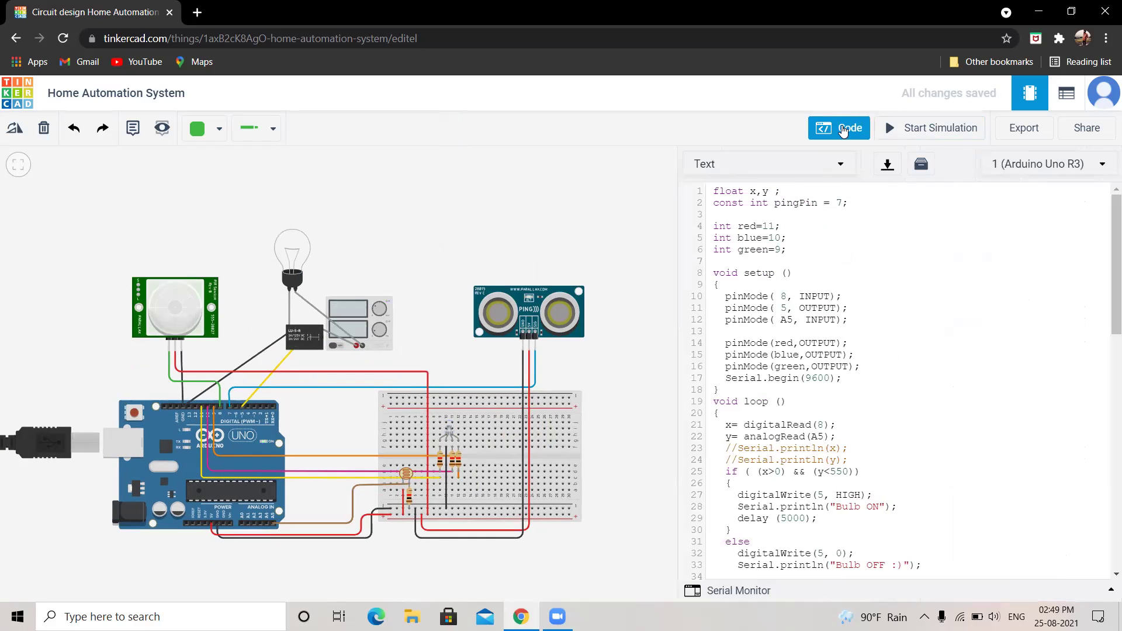
left_click(602, 222)
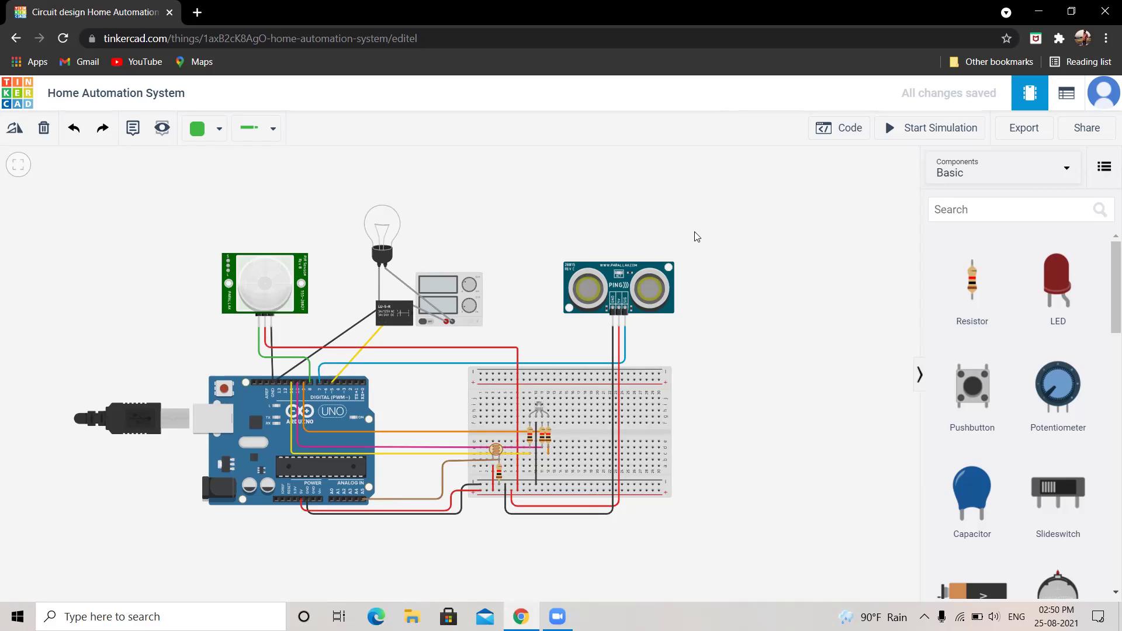
key("alt+Left")
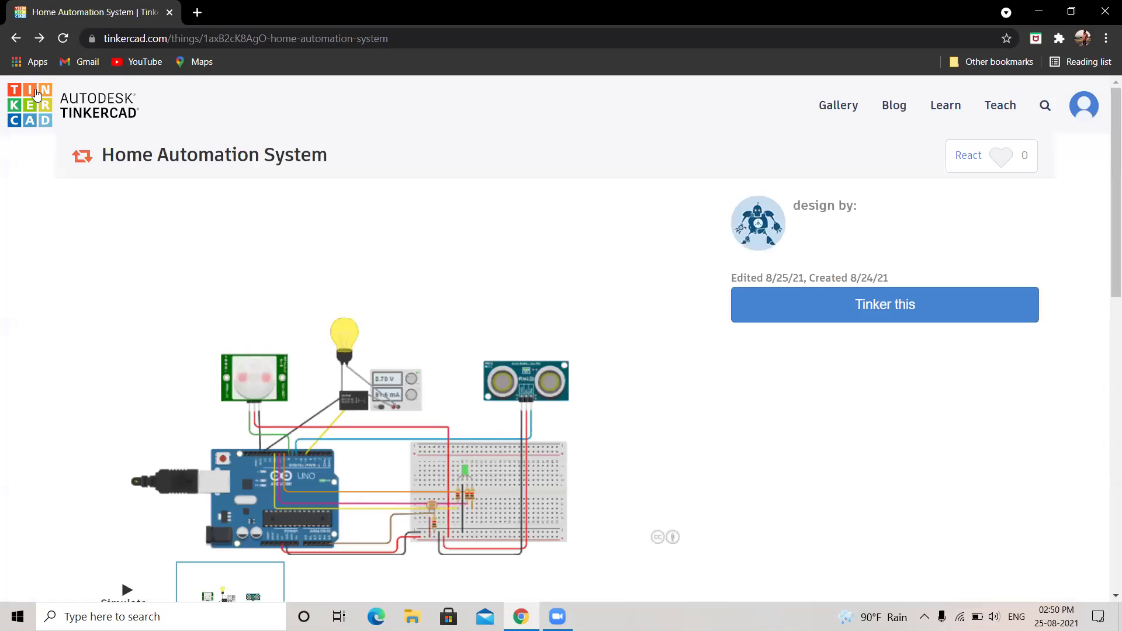
left_click(29, 104)
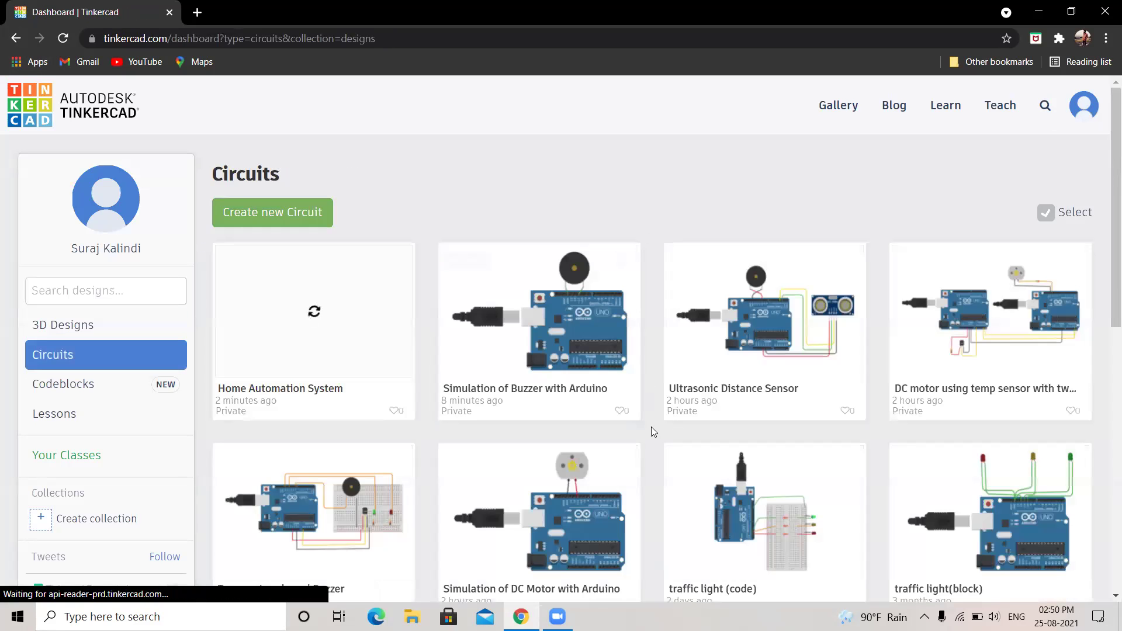
Look through the saved circuits on the dashboard down to the page footer and back to the start of the list
scroll(648, 381, "down", 3)
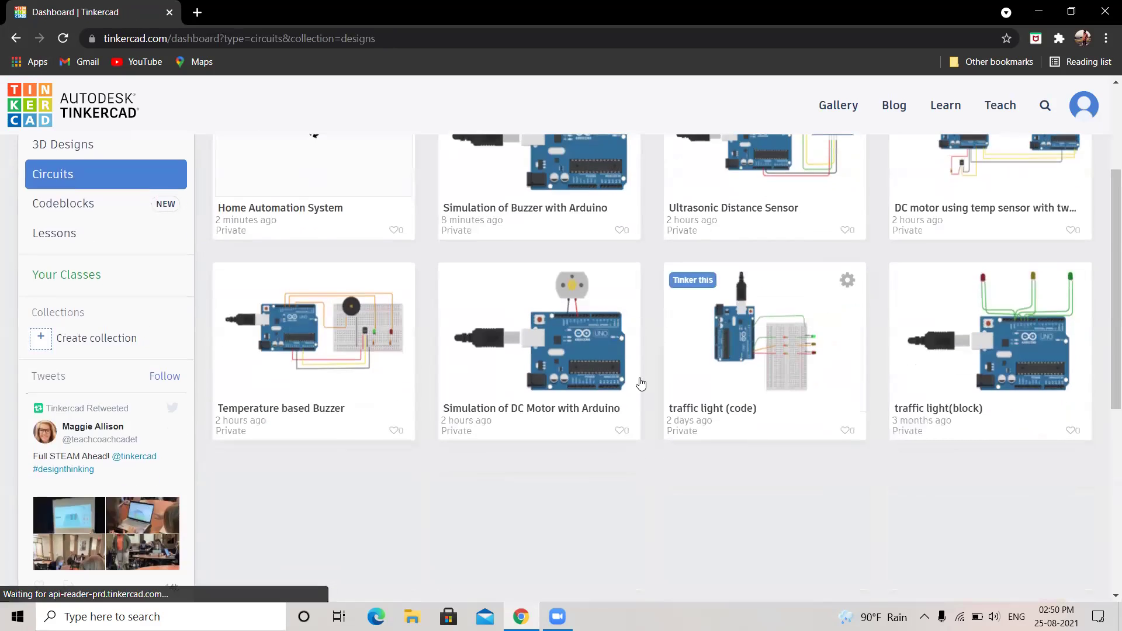
scroll(640, 385, "up", 3)
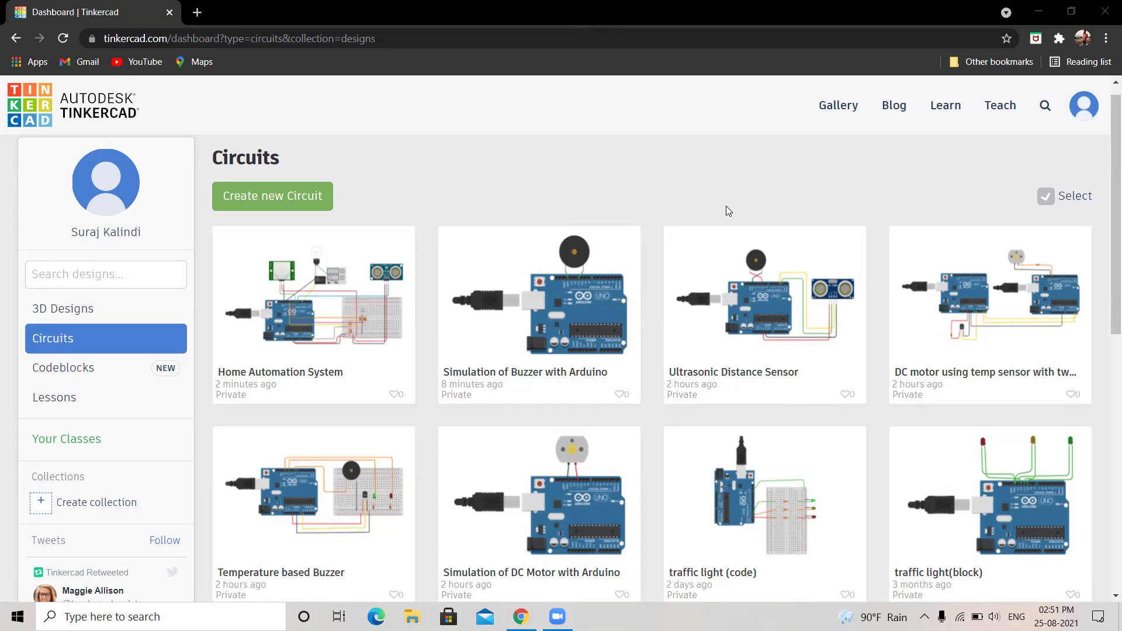
scroll(726, 206, "down", 1)
scroll(738, 214, "up", 2)
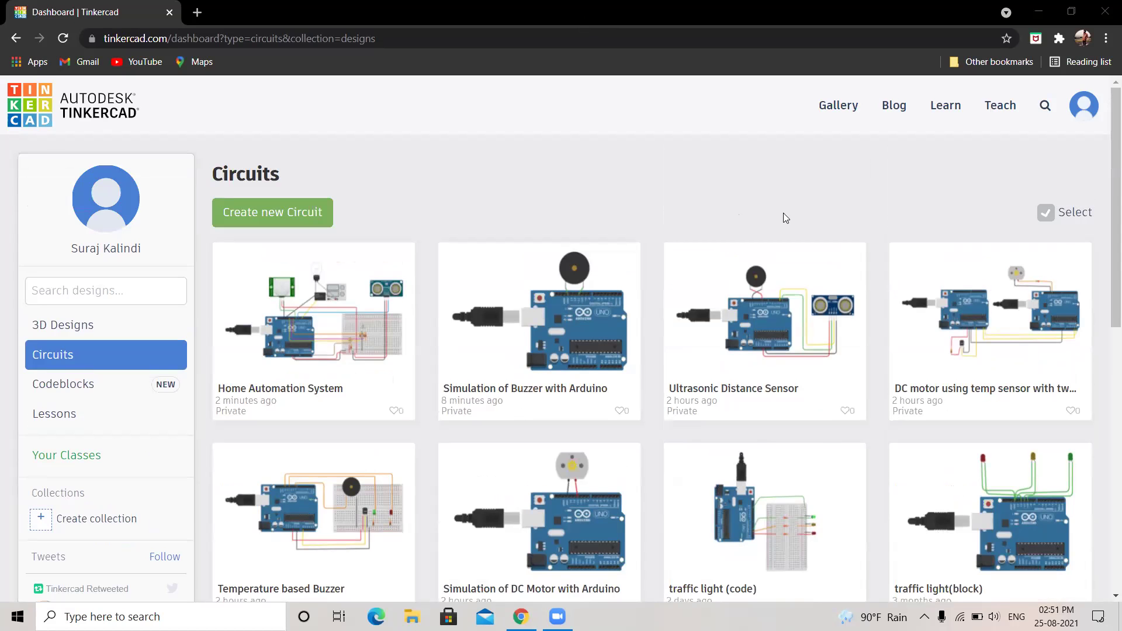
scroll(783, 213, "down", 5)
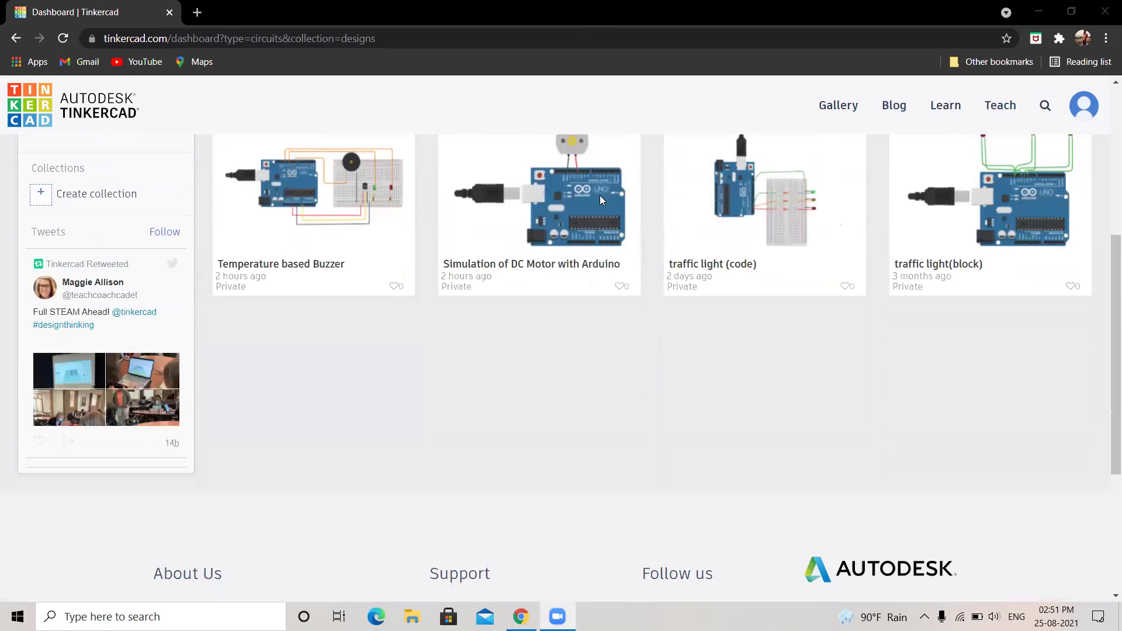
scroll(600, 199, "down", 4)
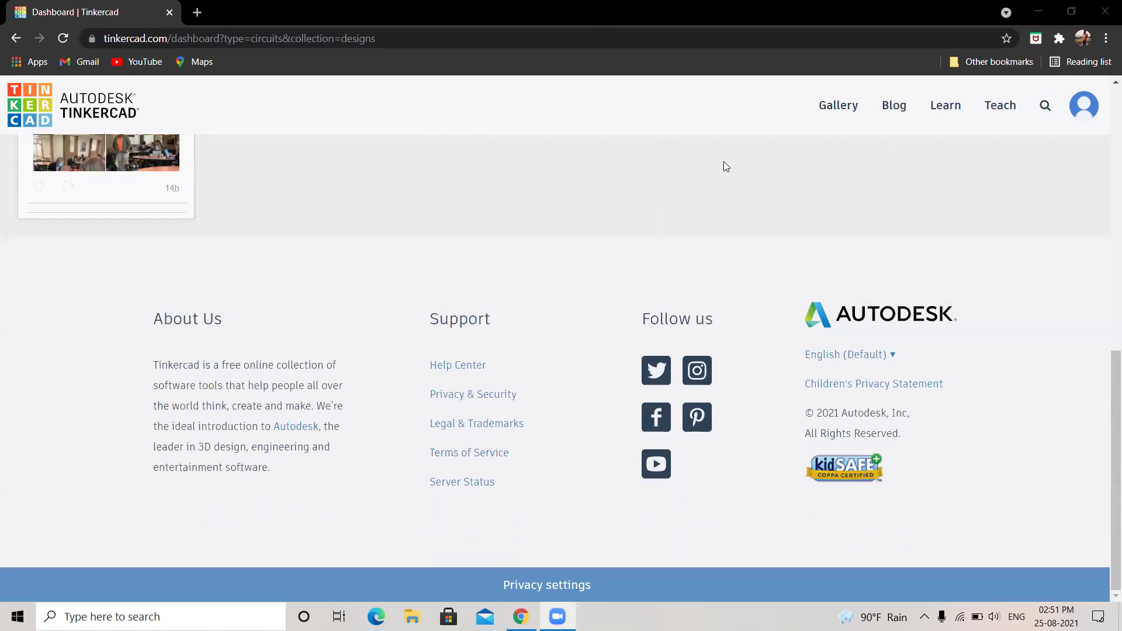
scroll(553, 163, "up", 10)
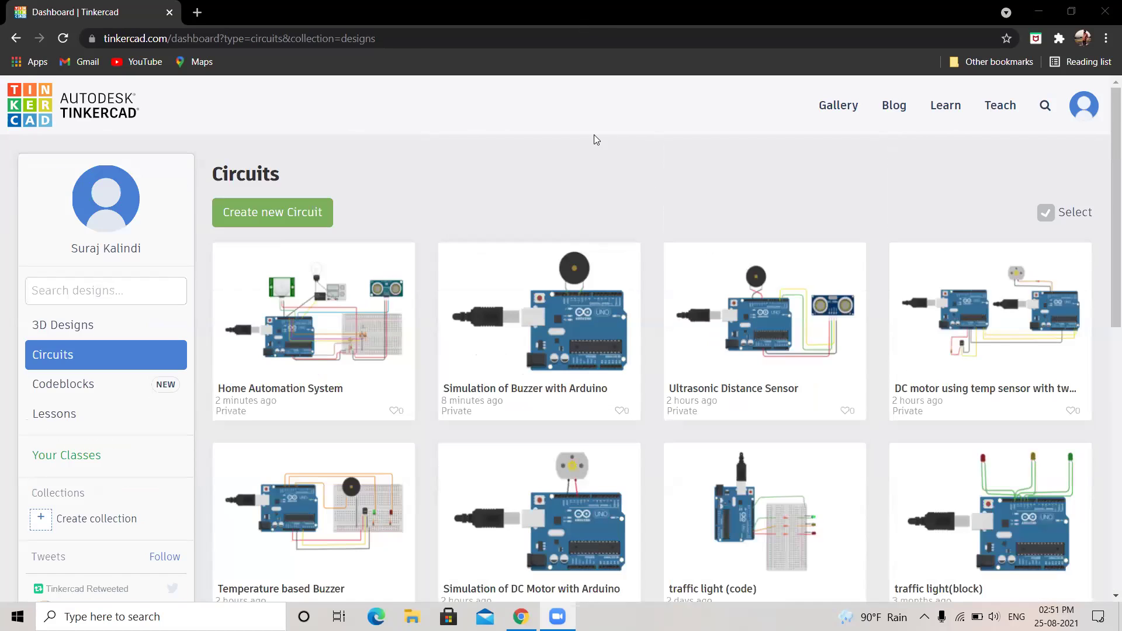